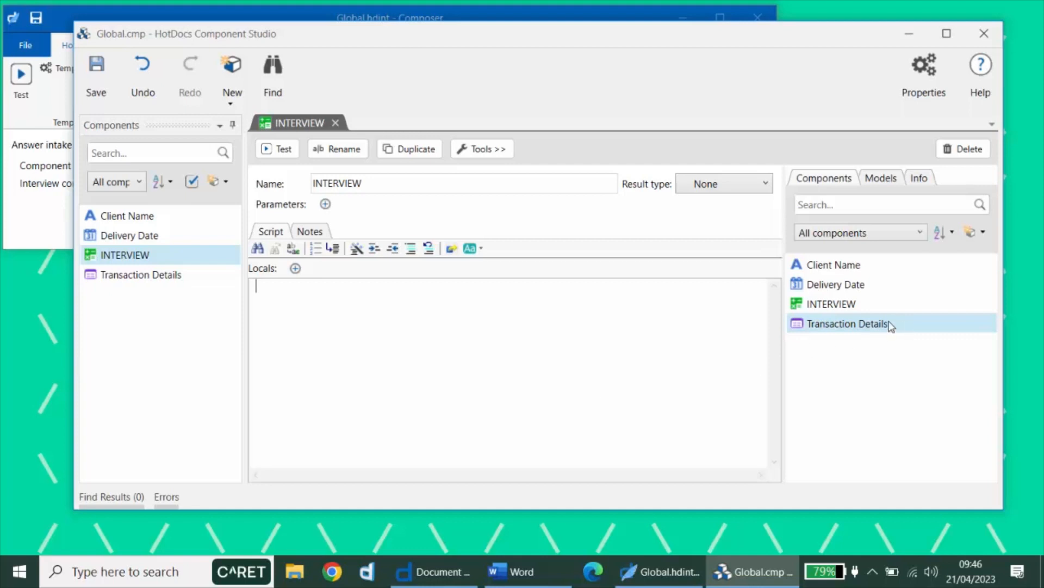
pyautogui.write('ASK')
# Step: Insert ASK Transaction Details as the INTERVIEW script's first line
pyautogui.moveTo(847, 323); pyautogui.dragTo(405, 286)
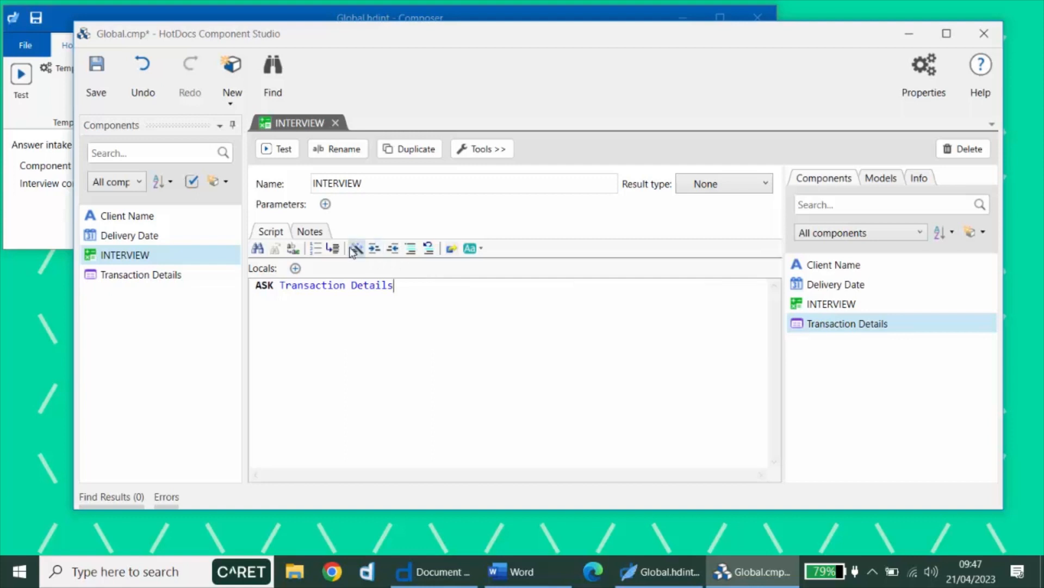
pyautogui.click(231, 78)
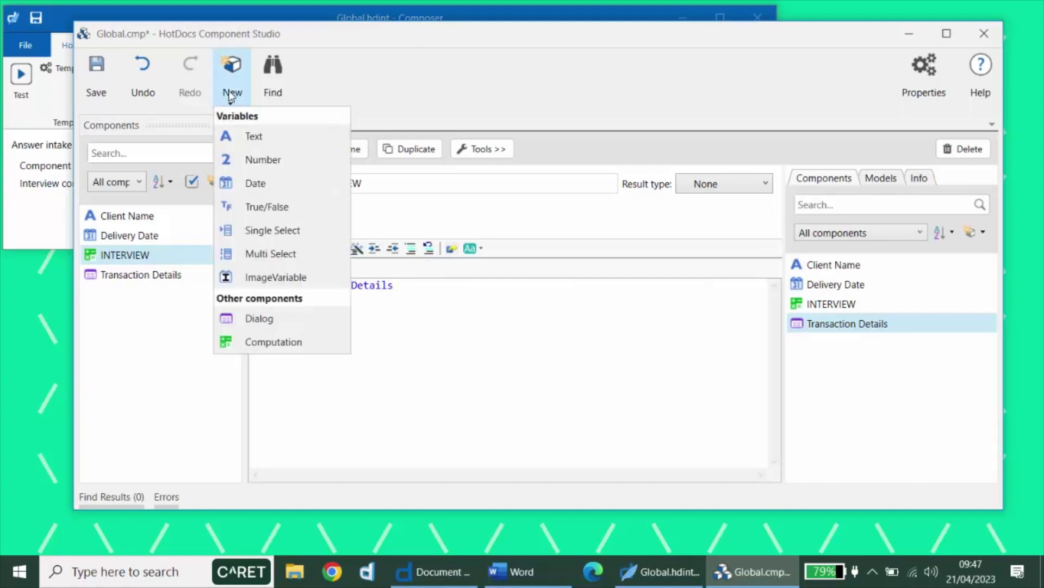
# Step: Create multi select variable Document Selection with options Letter, Form, Contract, Appendix
pyautogui.click(303, 254)
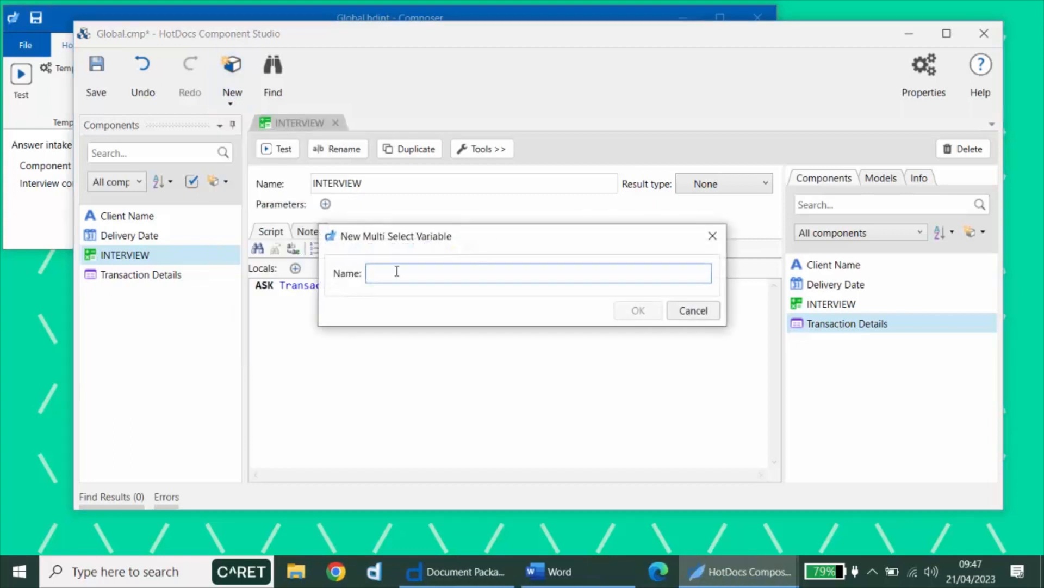
pyautogui.write('Docum')
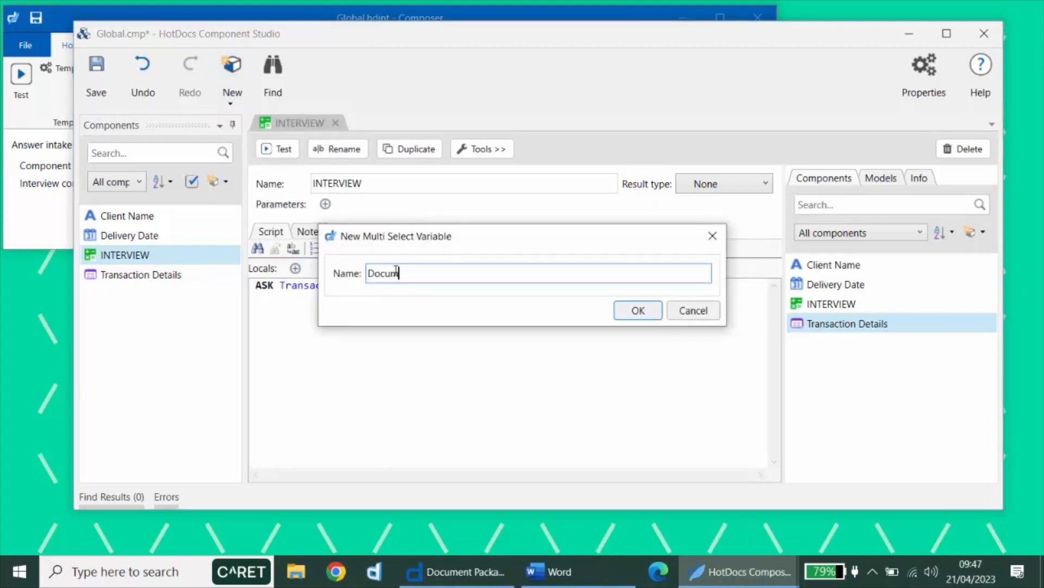
pyautogui.write('ent Selection')
pyautogui.press('Return')
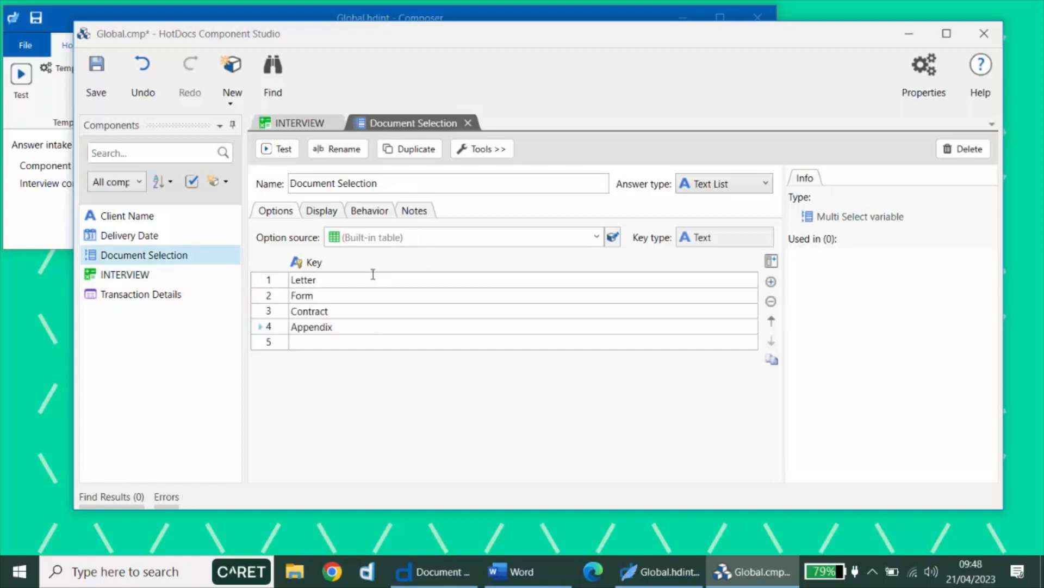
# Step: Add ASK Document Selection as a new first line above ASK Transaction Details
pyautogui.click(469, 124)
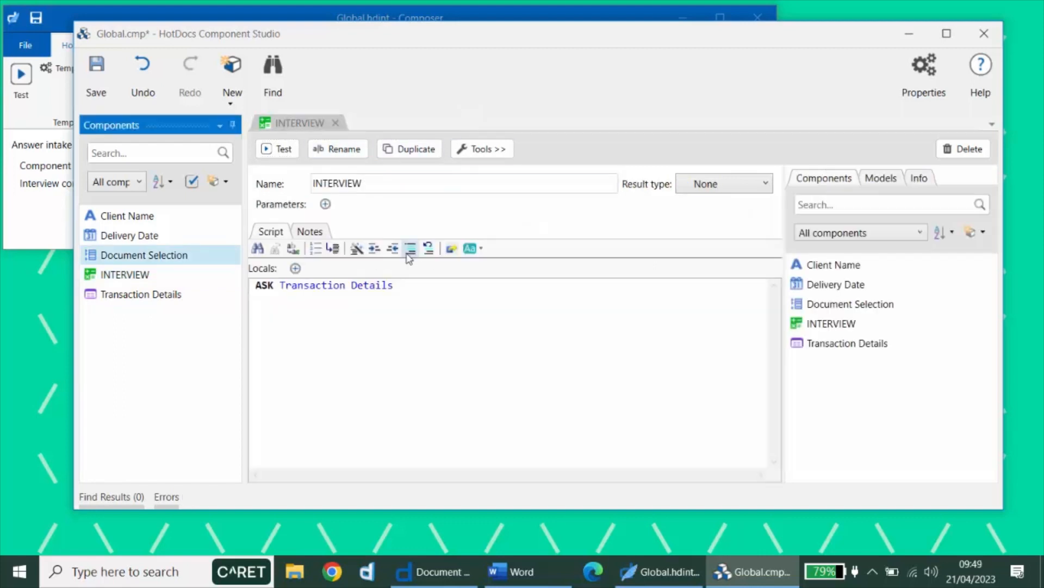
pyautogui.click(334, 316)
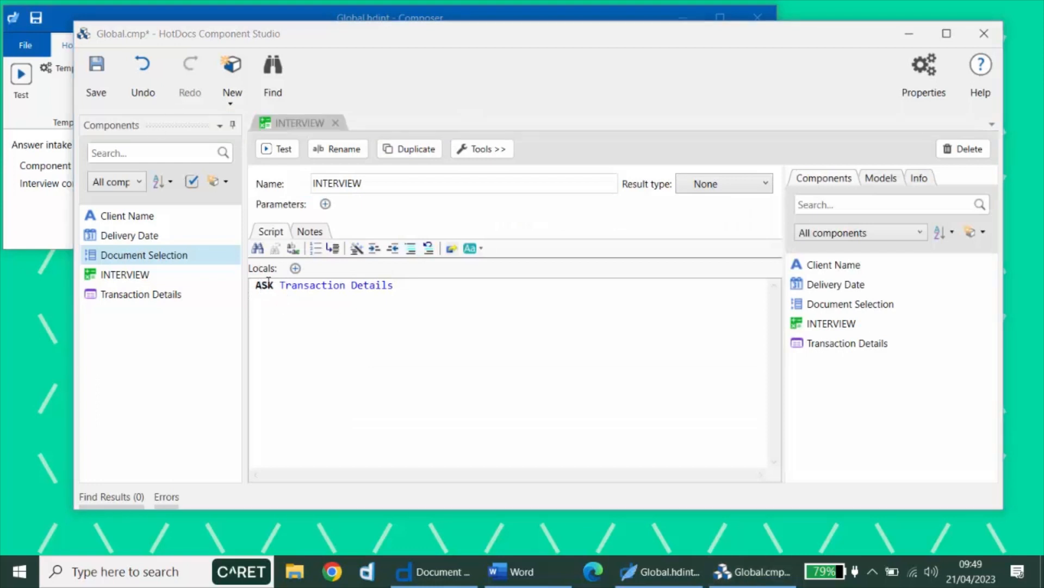
pyautogui.press('Return')
pyautogui.write('ASK d')
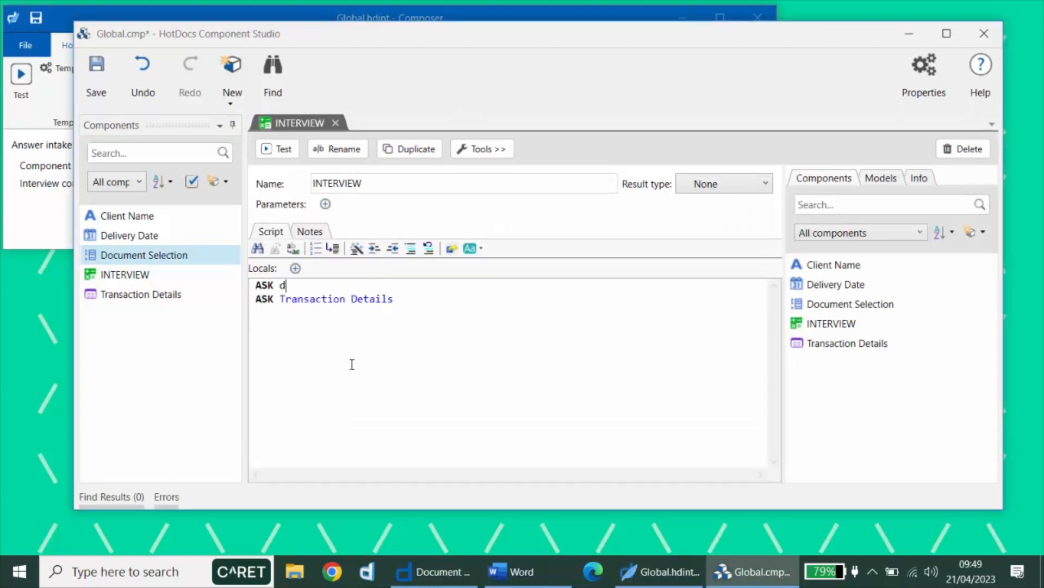
pyautogui.write('ocument Selection')
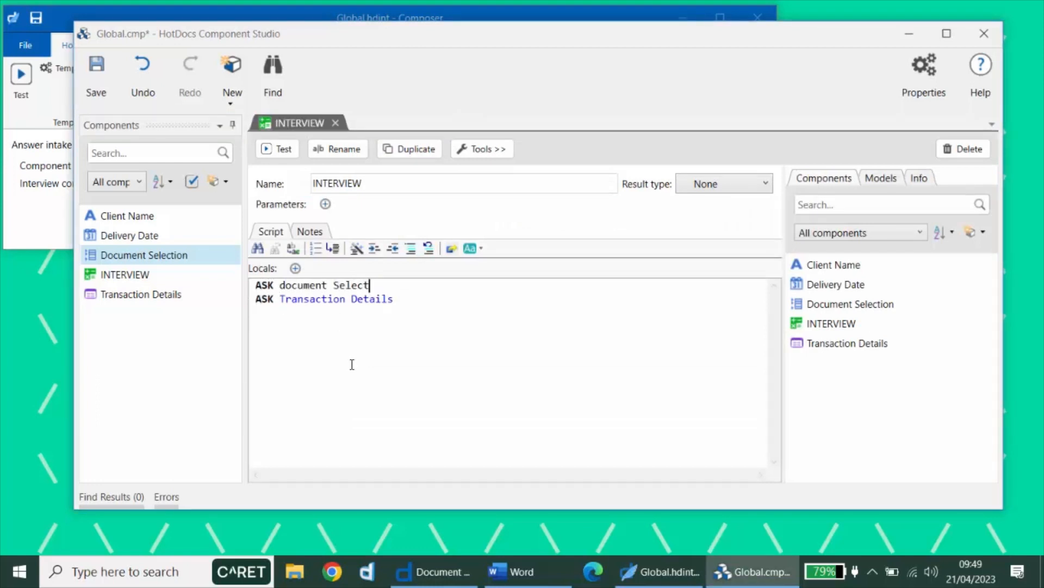
pyautogui.press('Home')
pyautogui.press('Right')
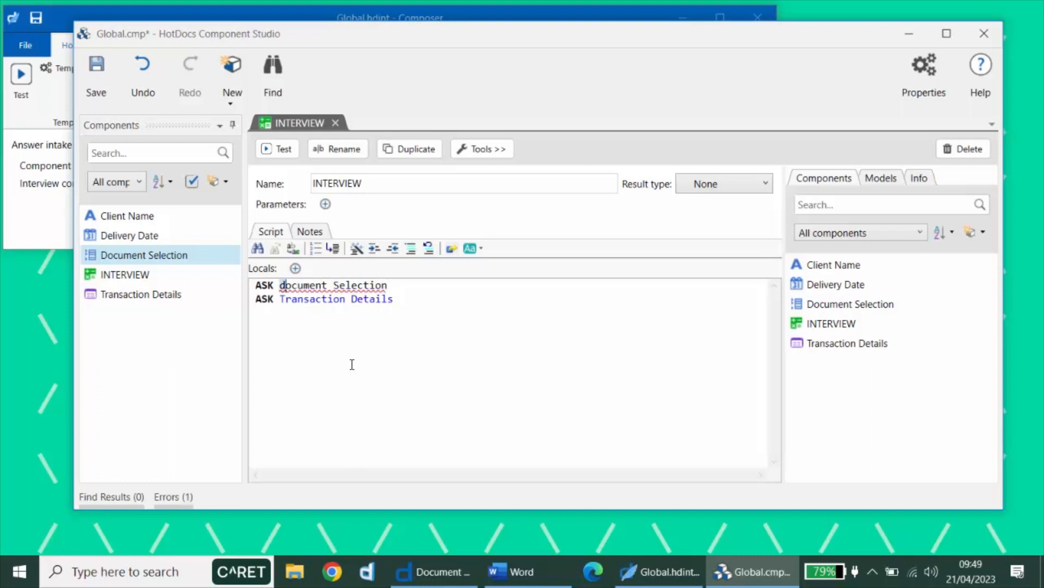
pyautogui.click(422, 300)
pyautogui.write('D')
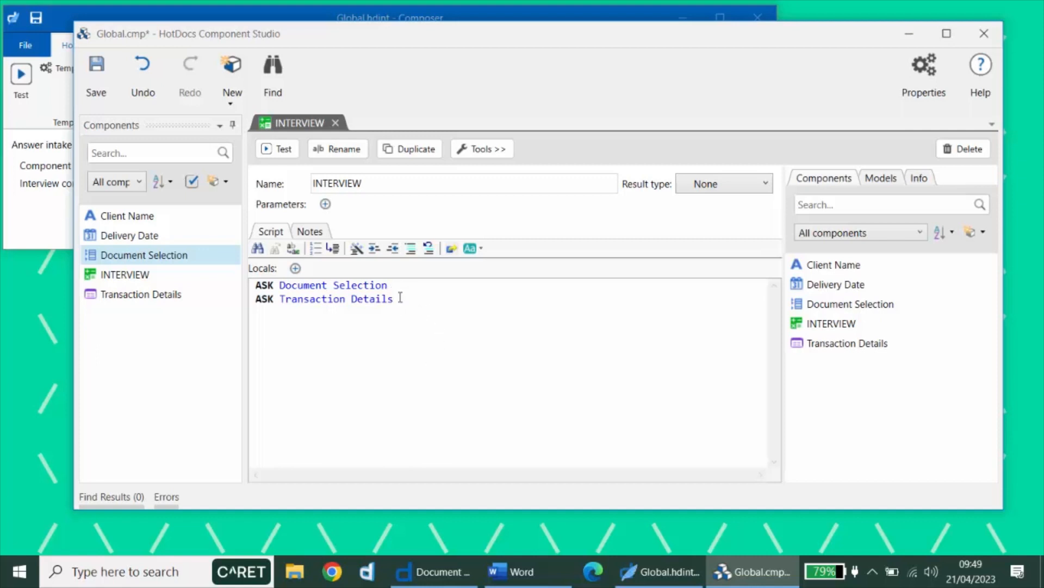
pyautogui.moveTo(400, 298); pyautogui.dragTo(245, 296)
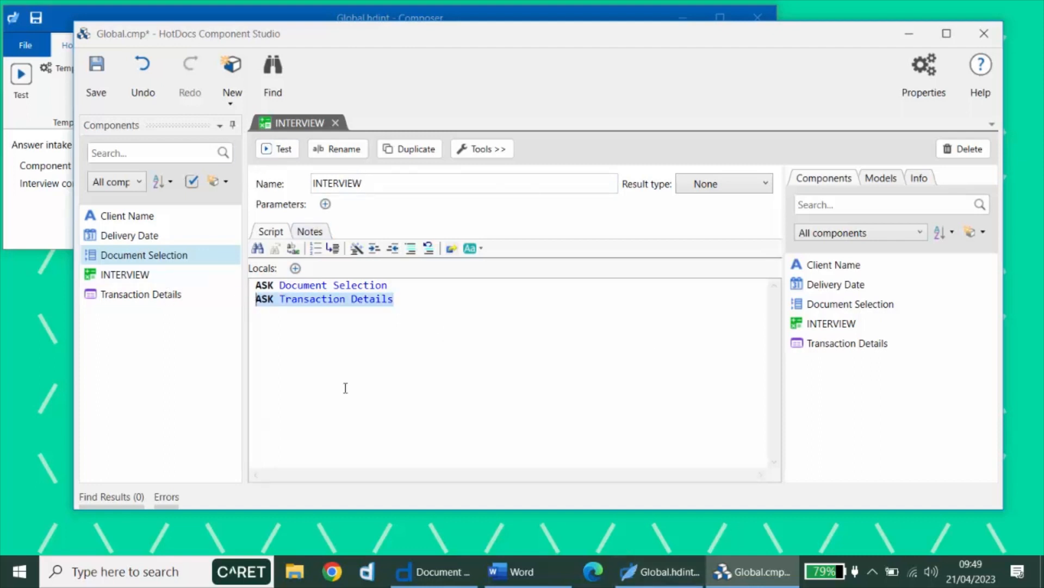
pyautogui.click(374, 302)
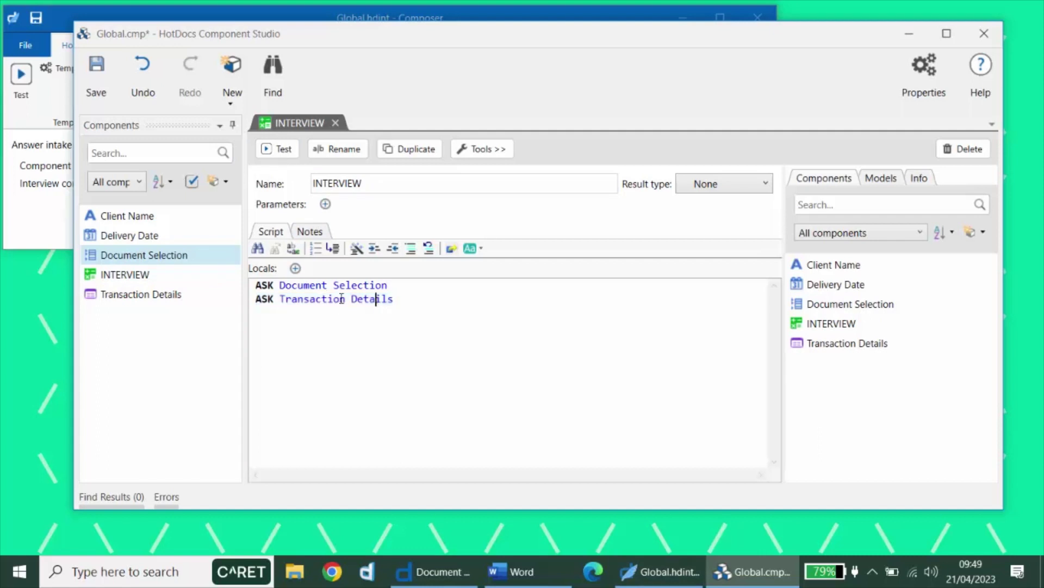
# Step: Open the Transaction Details dialog and start its script with HIDE
pyautogui.doubleClick(152, 302)
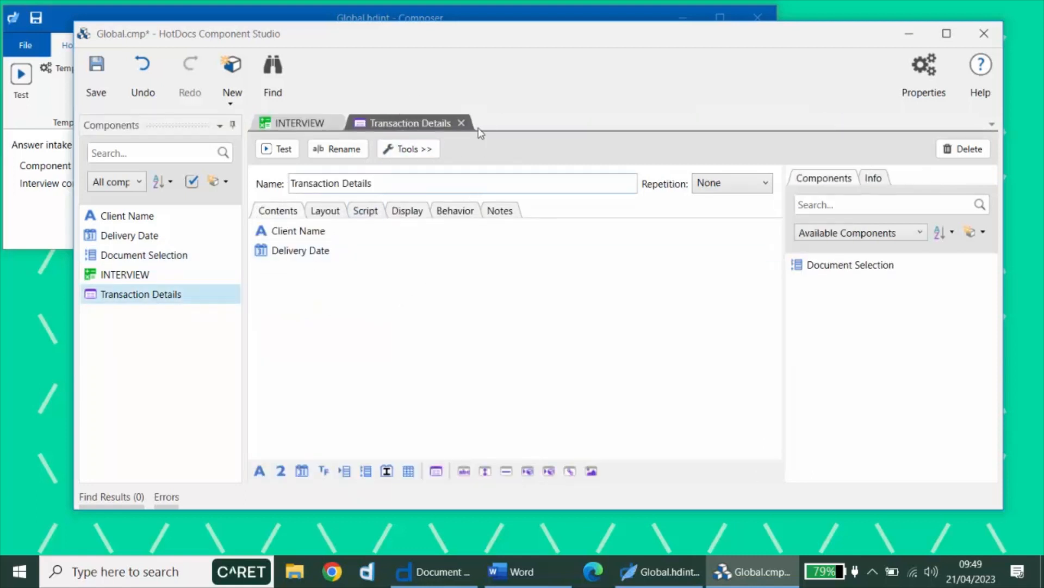
pyautogui.click(366, 211)
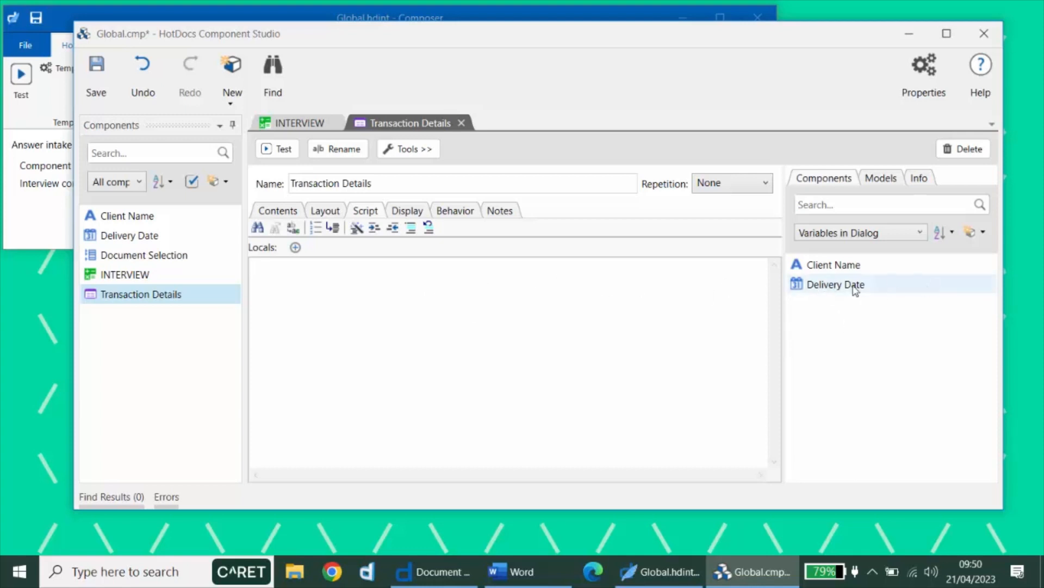
pyautogui.write('HIDE')
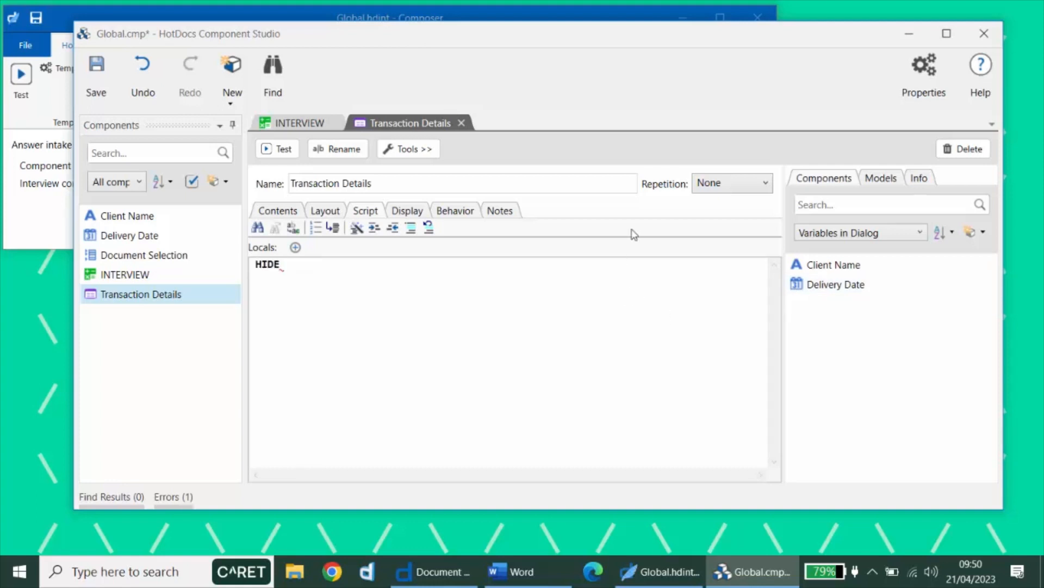
# Step: Complete HIDE Delivery Date and show all variables in the component list
pyautogui.moveTo(805, 284); pyautogui.dragTo(471, 283)
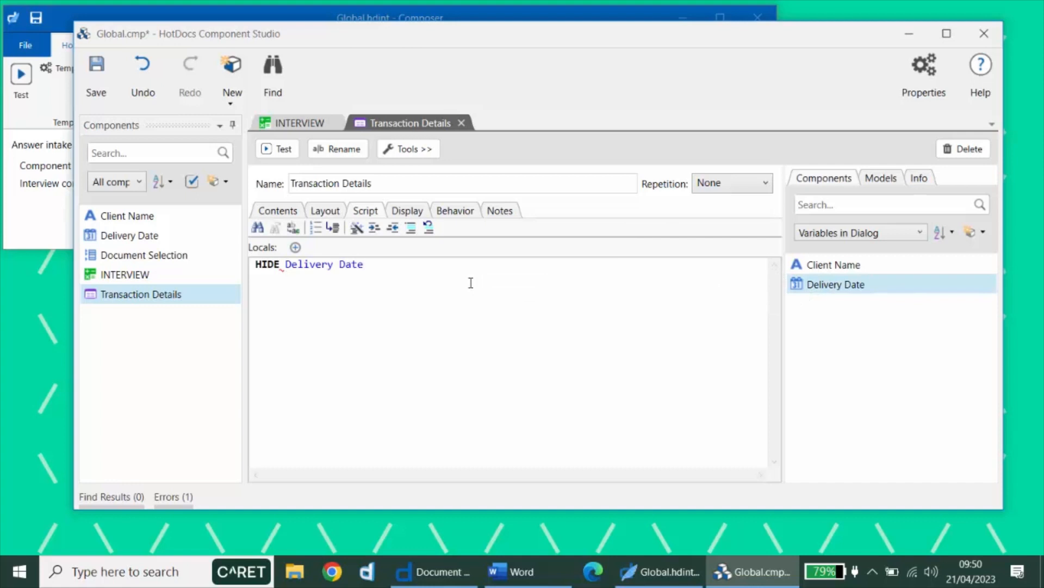
pyautogui.press('Return')
pyautogui.press('Return')
pyautogui.write('IF')
pyautogui.click(865, 233)
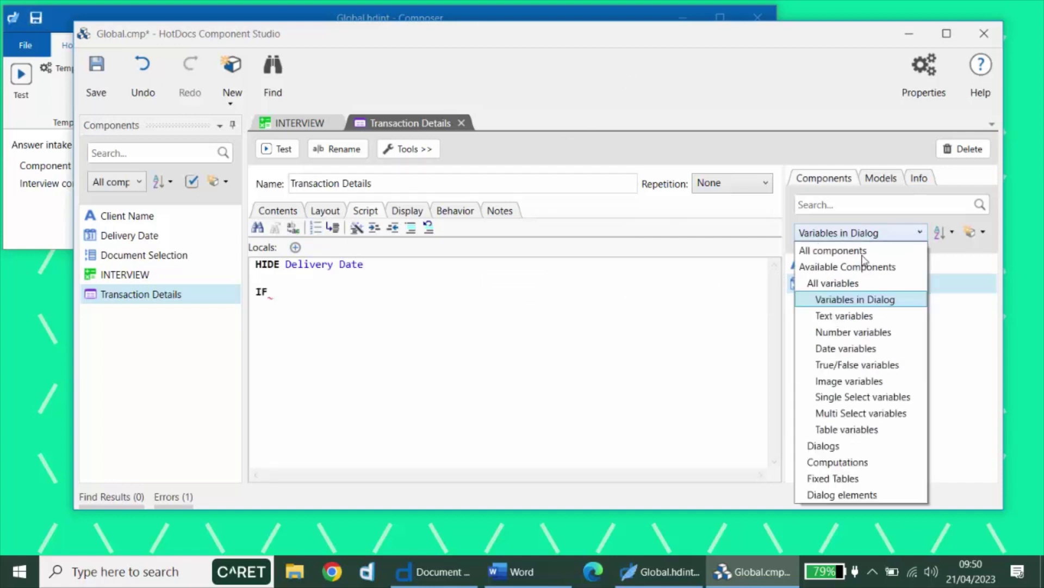
pyautogui.click(864, 284)
# Step: Write IF Document Selection CONTAINS "Letter" OR Document Selection CONTAINS "Form"
pyautogui.moveTo(826, 309); pyautogui.dragTo(384, 310)
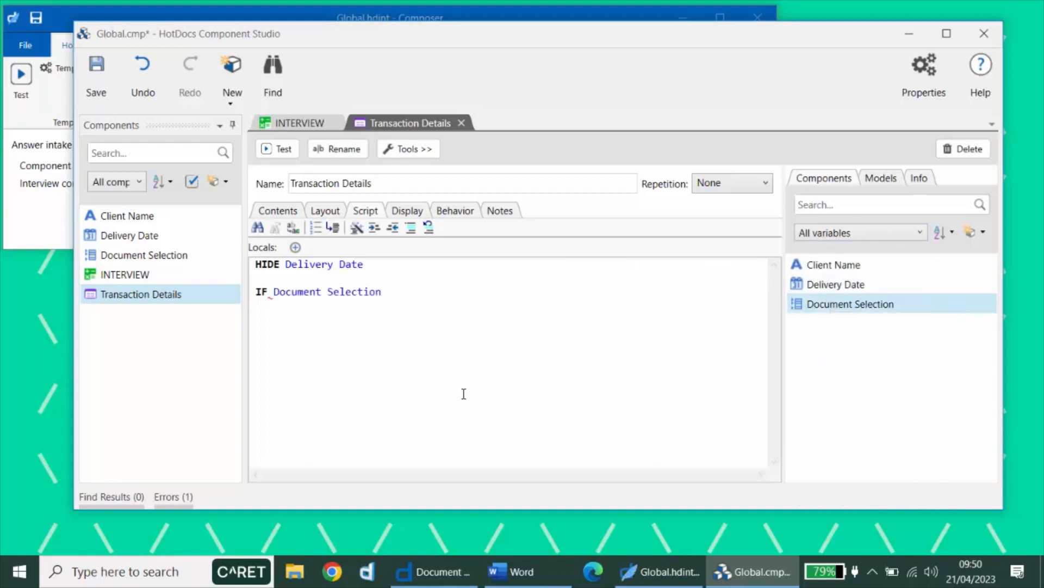
pyautogui.write('CONT')
pyautogui.write('AINS')
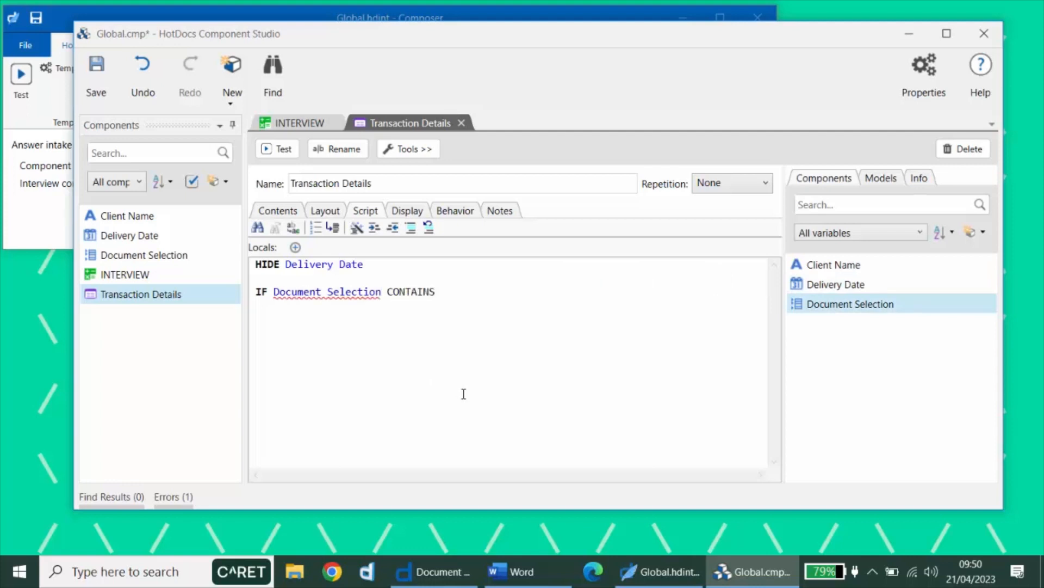
pyautogui.write(' "Letter" ')
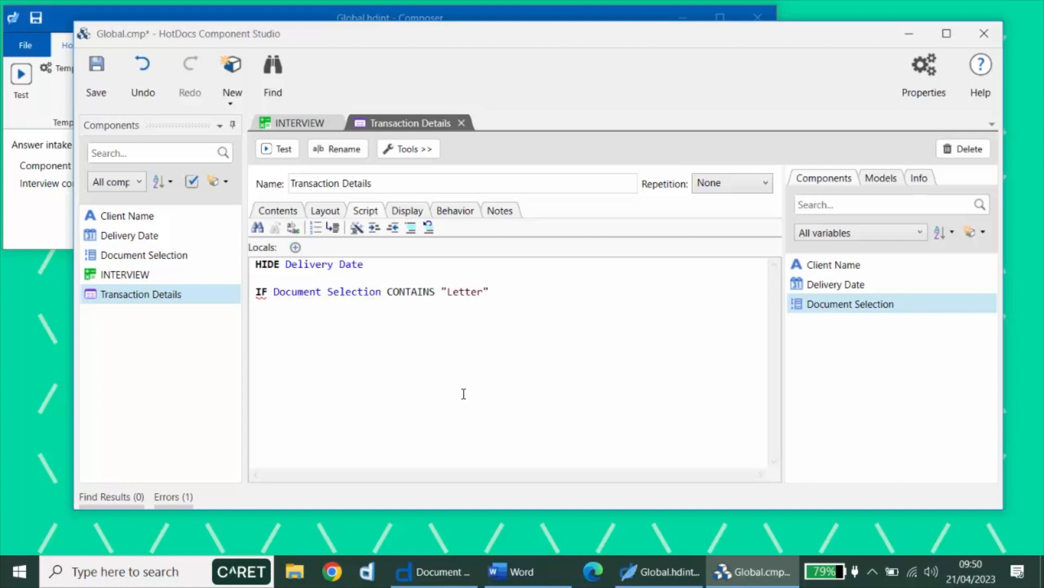
pyautogui.write('OR')
pyautogui.moveTo(851, 303); pyautogui.dragTo(552, 299)
pyautogui.write('CONTAINS "F')
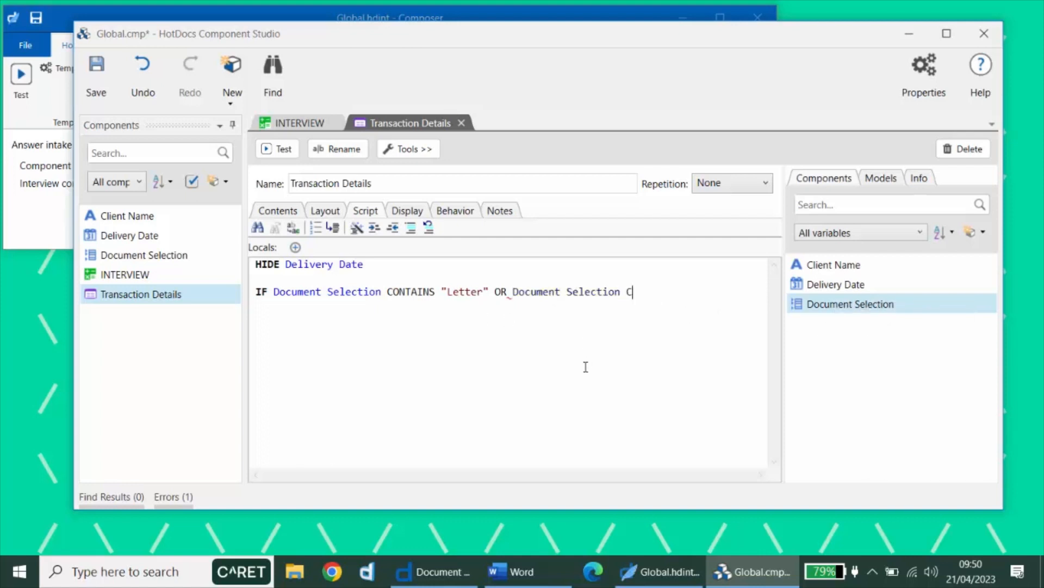
pyautogui.write('orm"')
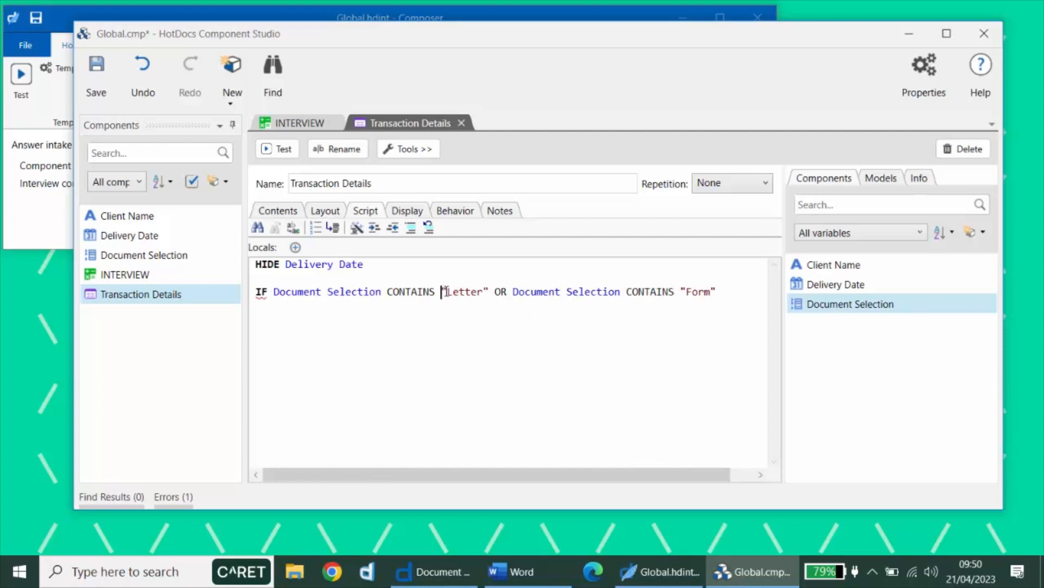
pyautogui.moveTo(443, 291); pyautogui.dragTo(490, 291)
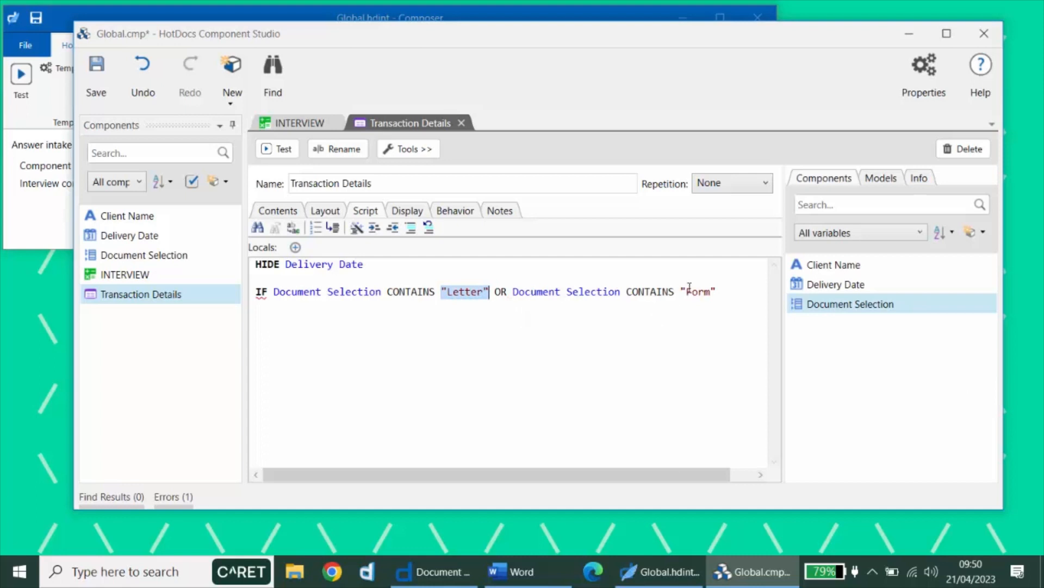
pyautogui.moveTo(680, 291); pyautogui.dragTo(717, 292)
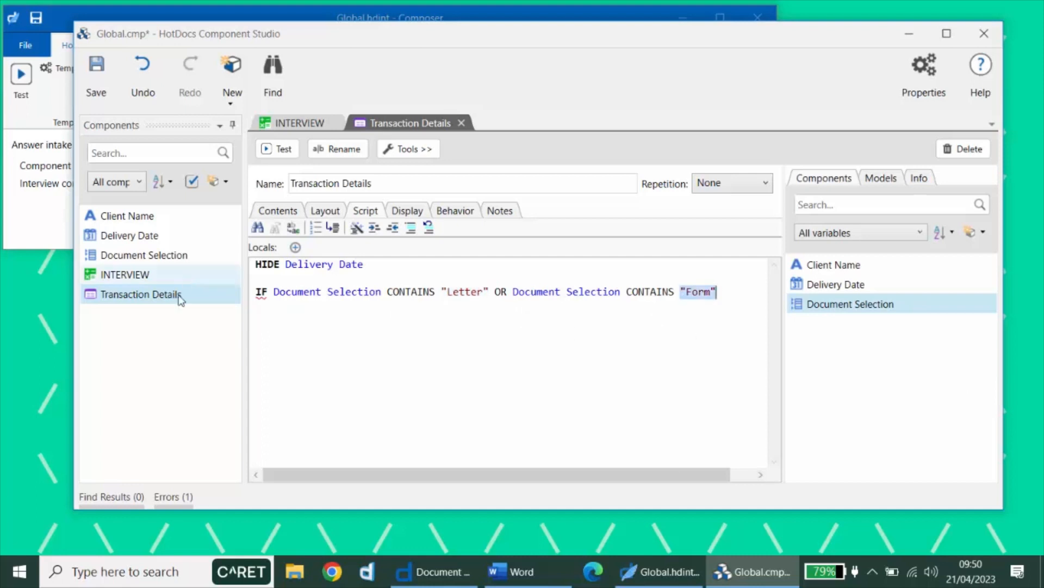
pyautogui.doubleClick(851, 305)
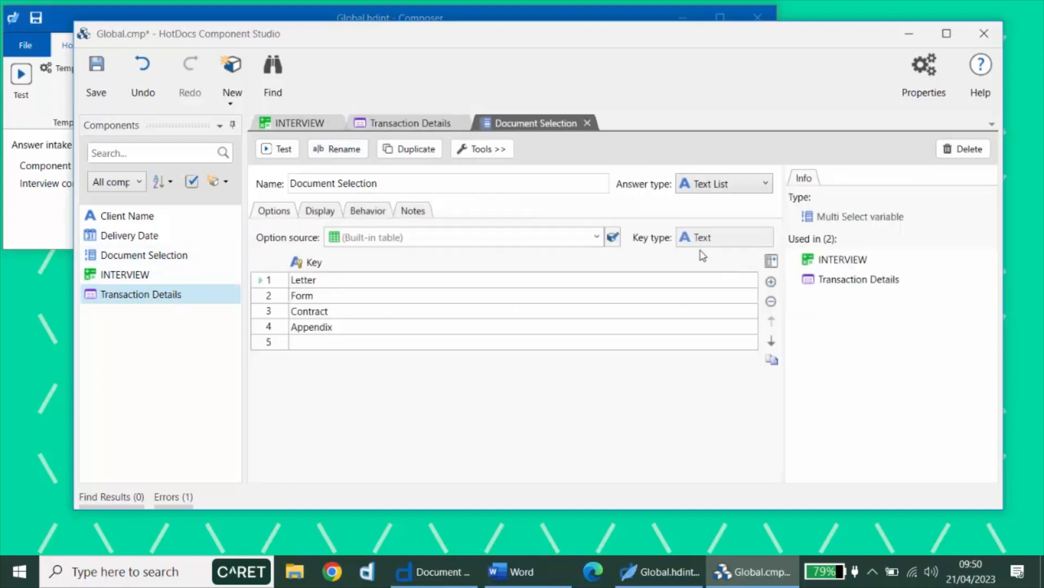
pyautogui.click(596, 124)
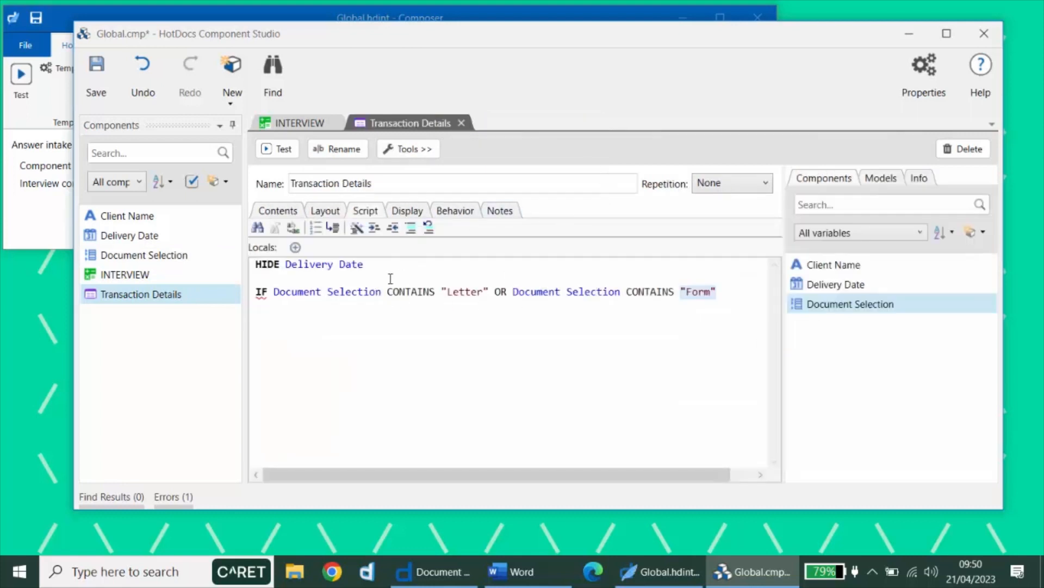
pyautogui.moveTo(386, 292); pyautogui.dragTo(437, 291)
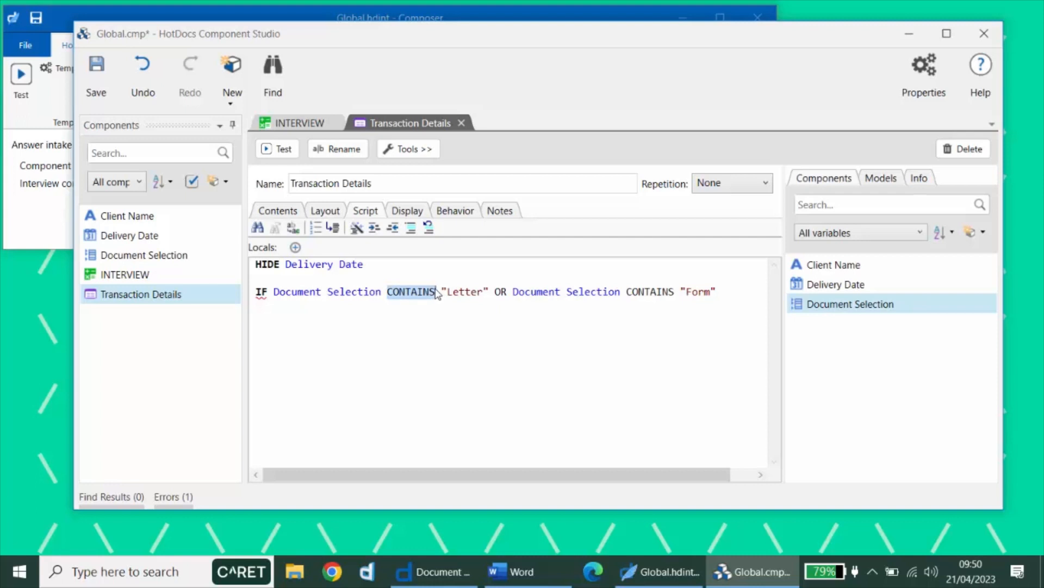
pyautogui.moveTo(443, 291); pyautogui.dragTo(471, 290)
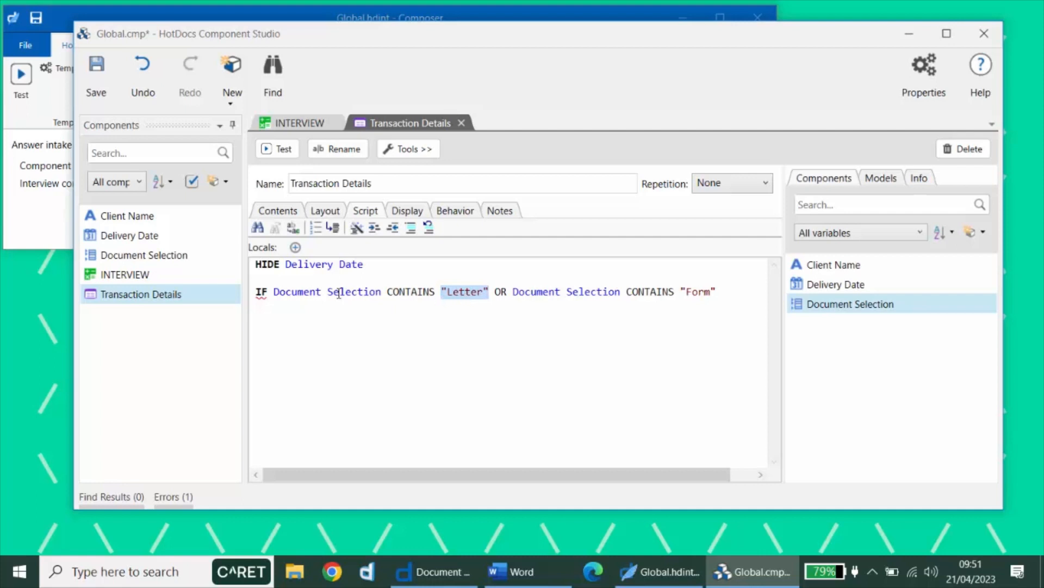
pyautogui.click(456, 292)
pyautogui.moveTo(387, 291); pyautogui.dragTo(436, 291)
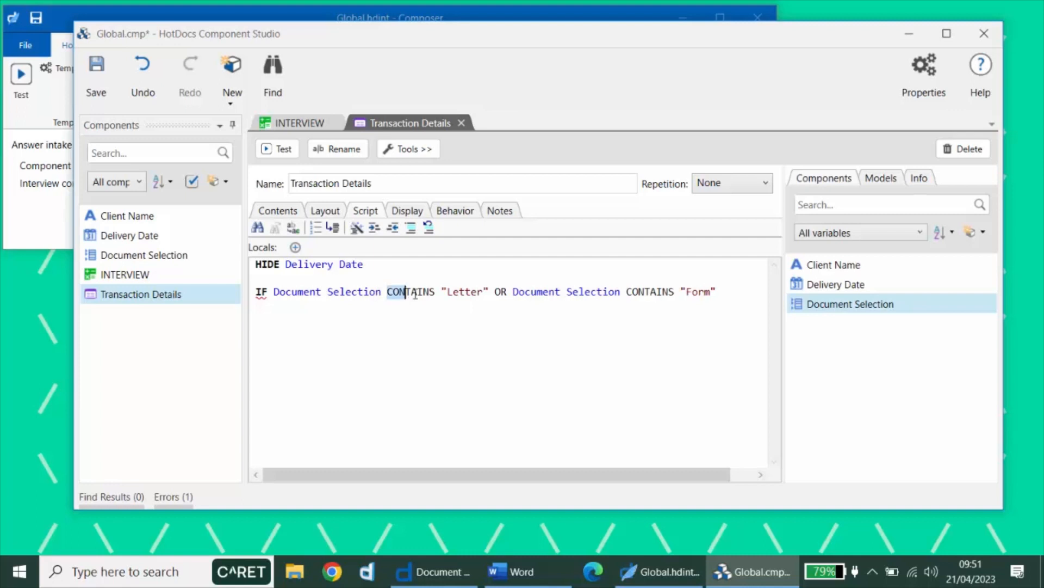
pyautogui.click(722, 292)
# Step: Add SHOW Delivery Date and END IF, auto format, save, and close Transaction Details
pyautogui.press('Return')
pyautogui.write('SHOW')
pyautogui.moveTo(836, 284); pyautogui.dragTo(639, 322)
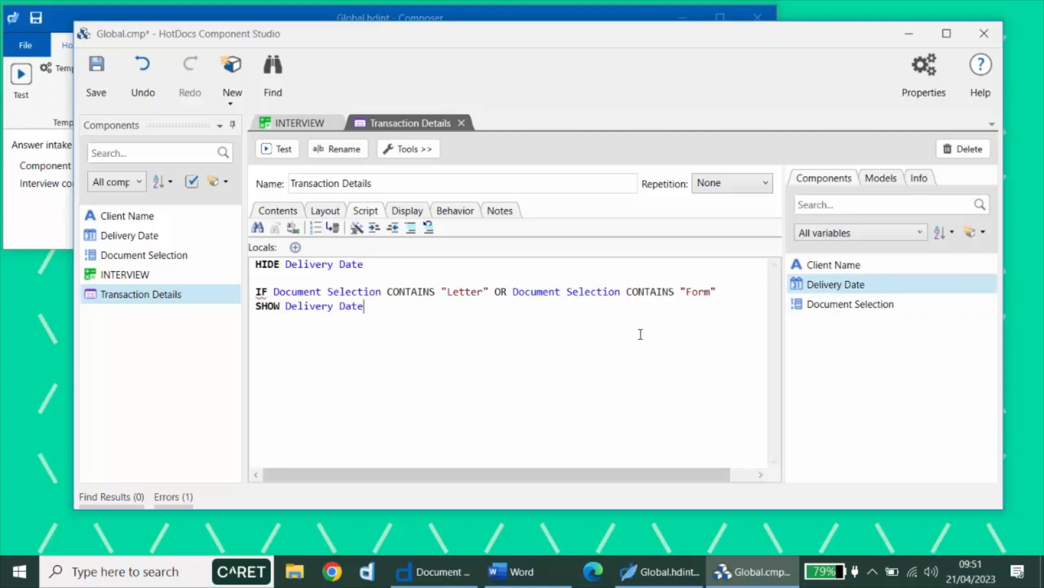
pyautogui.write('EN')
pyautogui.write('D IF')
pyautogui.click(357, 228)
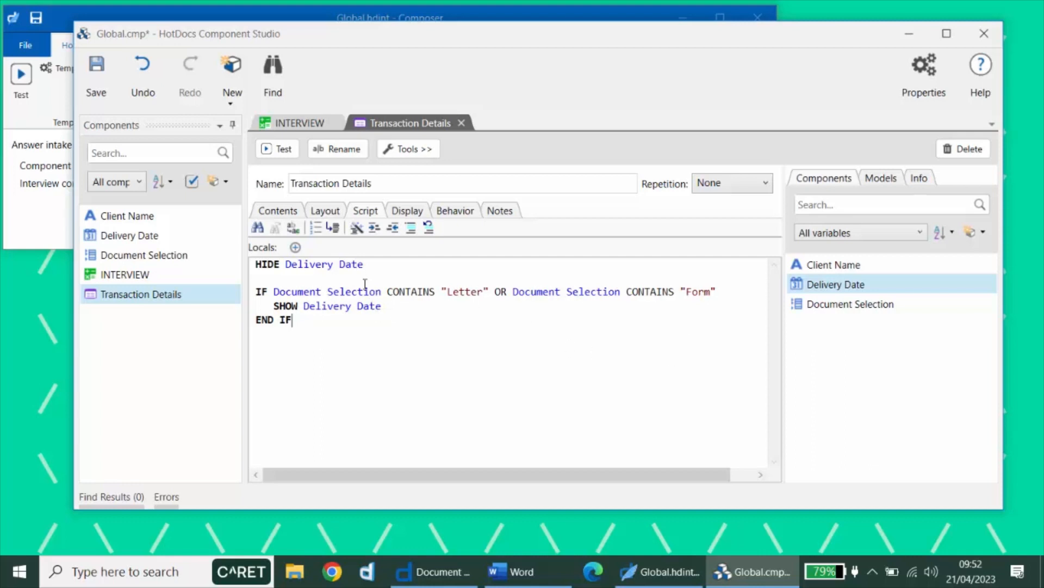
pyautogui.click(102, 70)
pyautogui.click(461, 122)
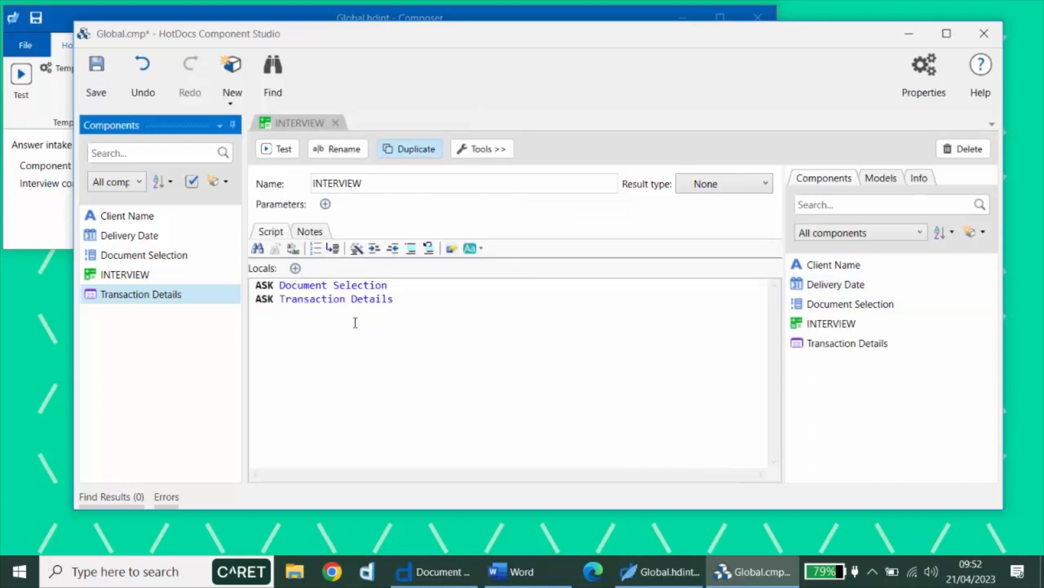
# Step: Insert an ASSEMBLE instruction from General Instructions and check the template file names
pyautogui.click(431, 318)
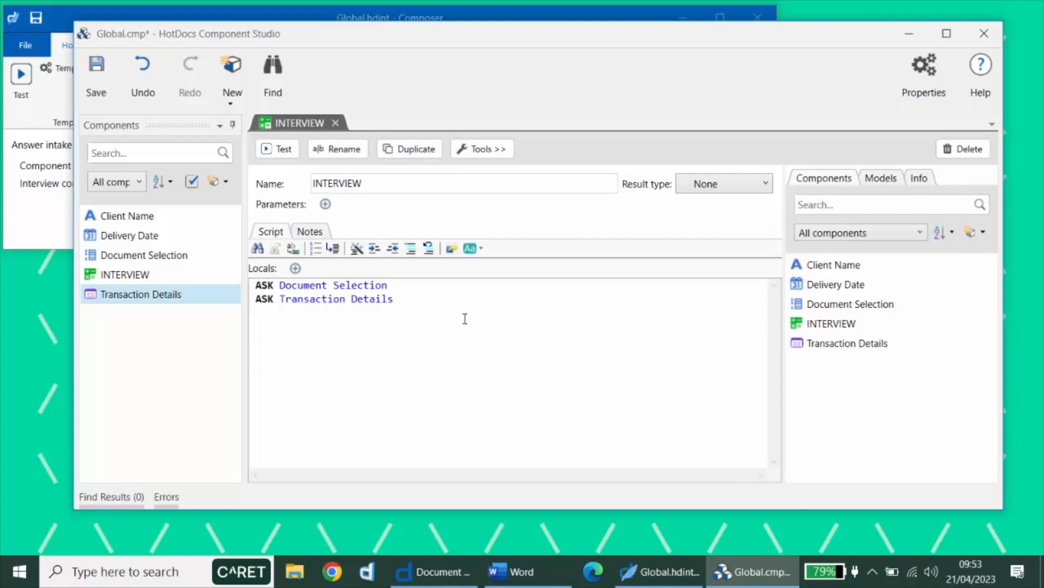
pyautogui.click(883, 182)
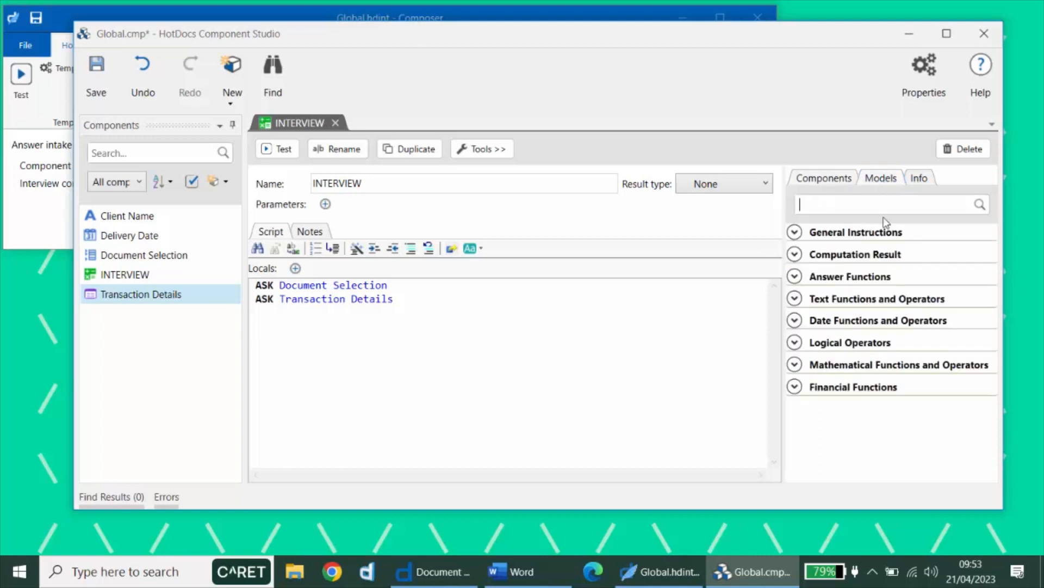
pyautogui.click(794, 233)
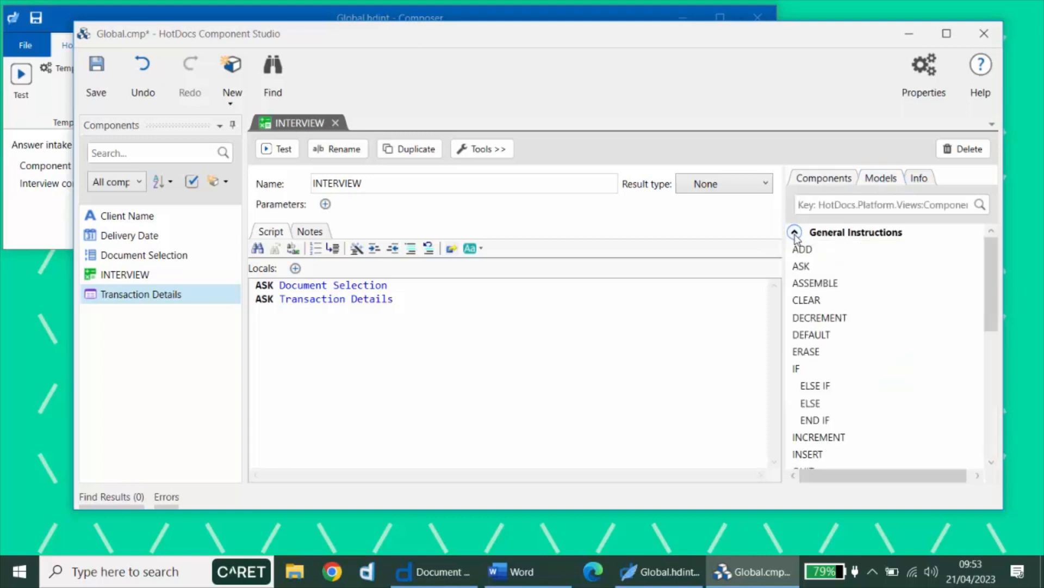
pyautogui.moveTo(817, 286)
pyautogui.mouseDown()
pyautogui.moveTo(294, 335)
pyautogui.moveTo(377, 327)
pyautogui.mouseUp()
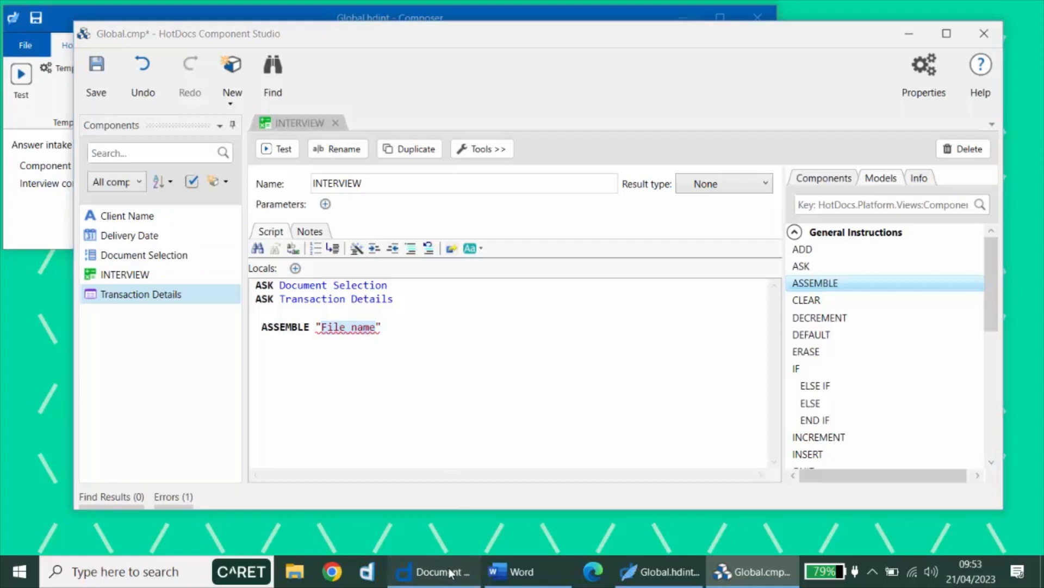
pyautogui.click(432, 571)
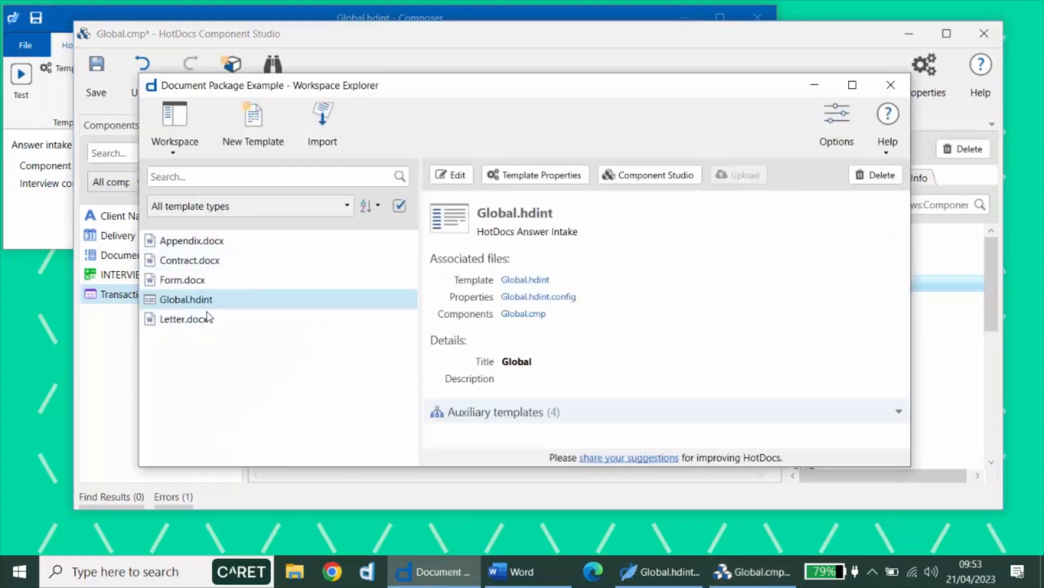
pyautogui.click(499, 484)
pyautogui.write('Letter.docx"')
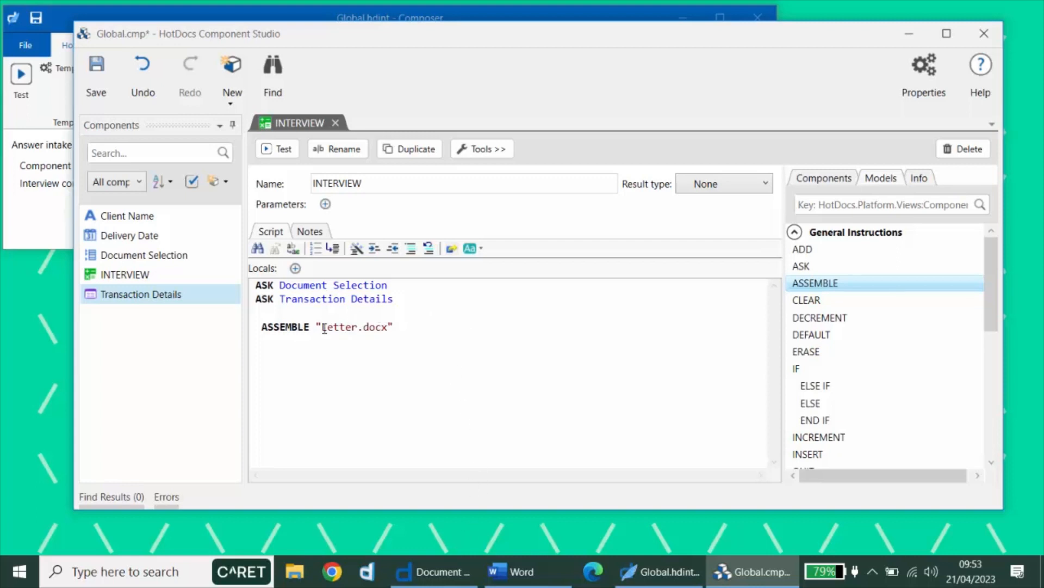
# Step: Set ASSEMBLE file names Letter.docx, Form.docx, Contract.docx and Appendix.docx
pyautogui.moveTo(324, 327); pyautogui.dragTo(389, 326)
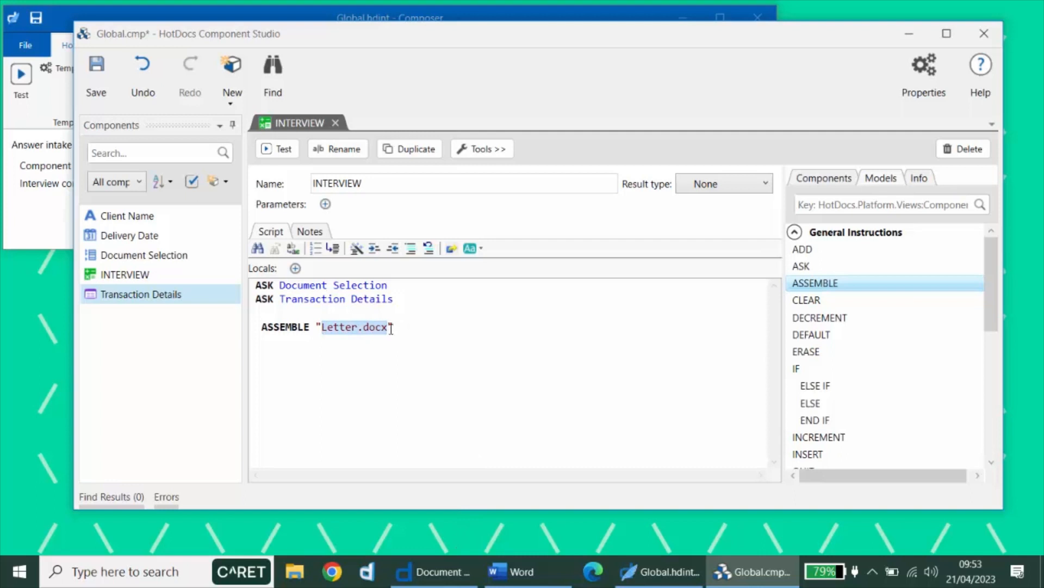
pyautogui.click(359, 327)
pyautogui.write('X')
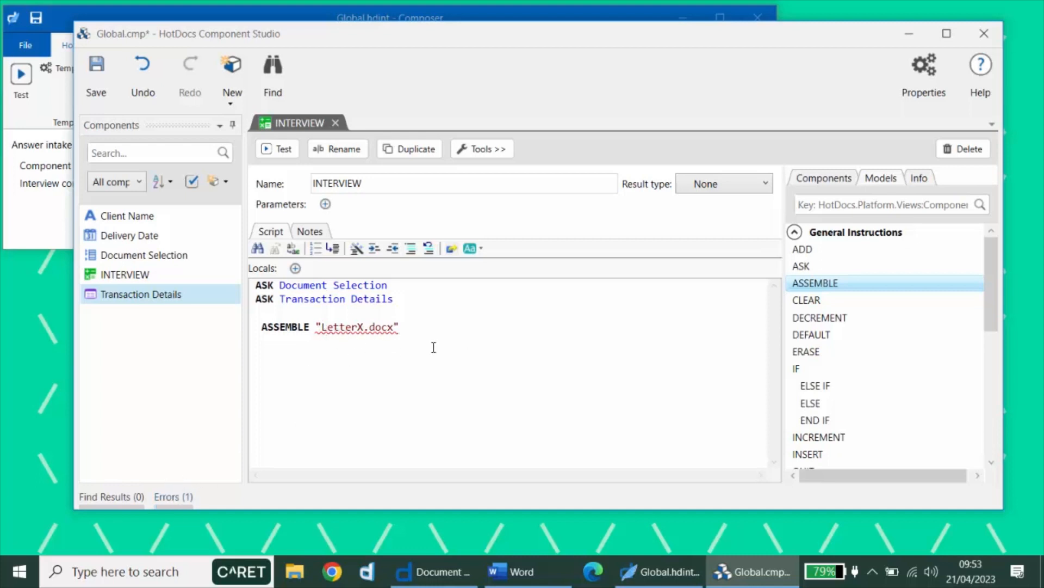
pyautogui.press('BackSpace')
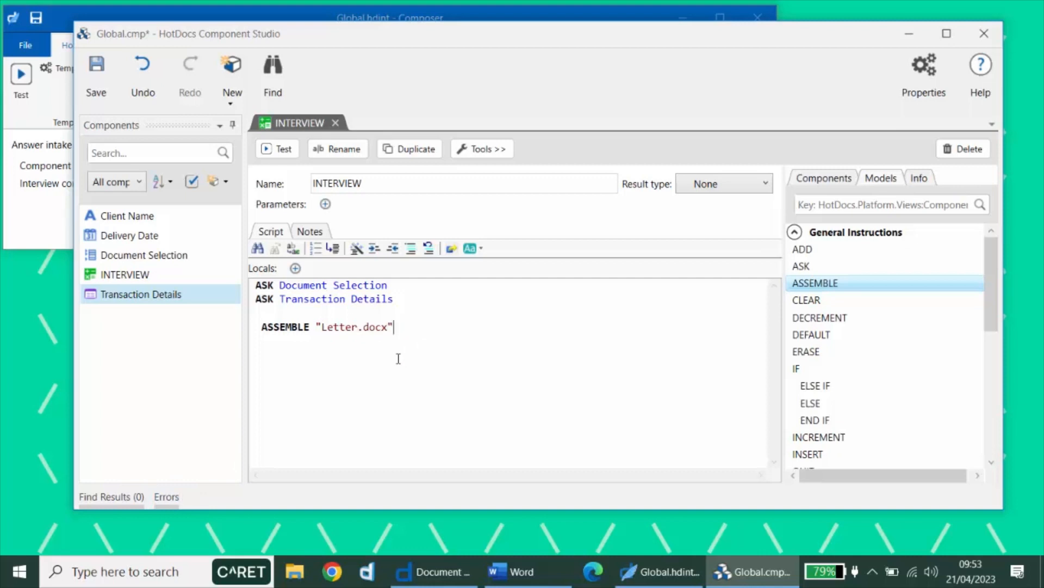
pyautogui.write('ASS')
pyautogui.write('EMBLE "Appendix.docx')
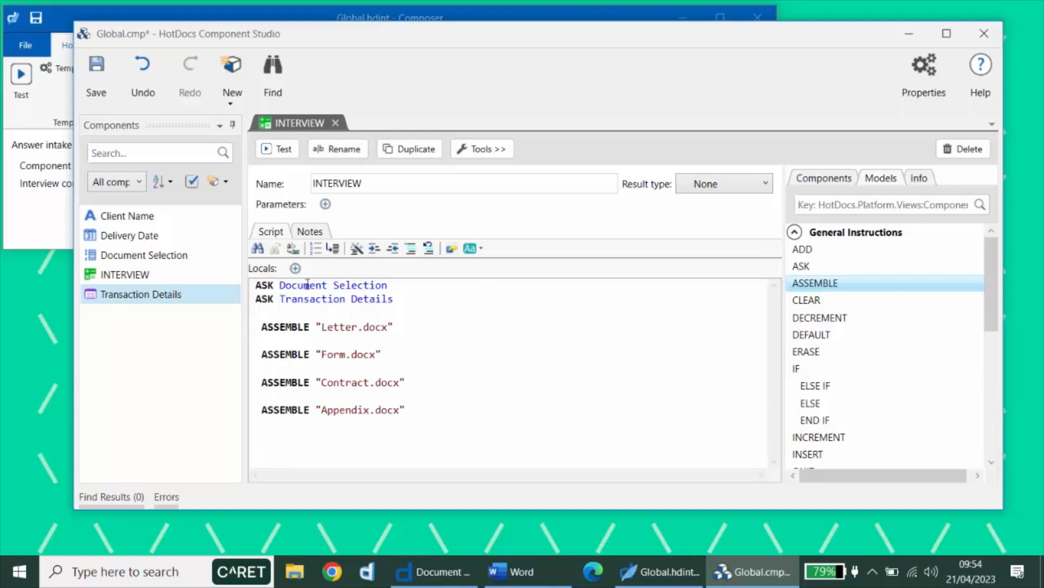
# Step: Start an IF Document Selection CONTAINS "Letter" line above the ASSEMBLE lines
pyautogui.click(365, 313)
pyautogui.press('Return')
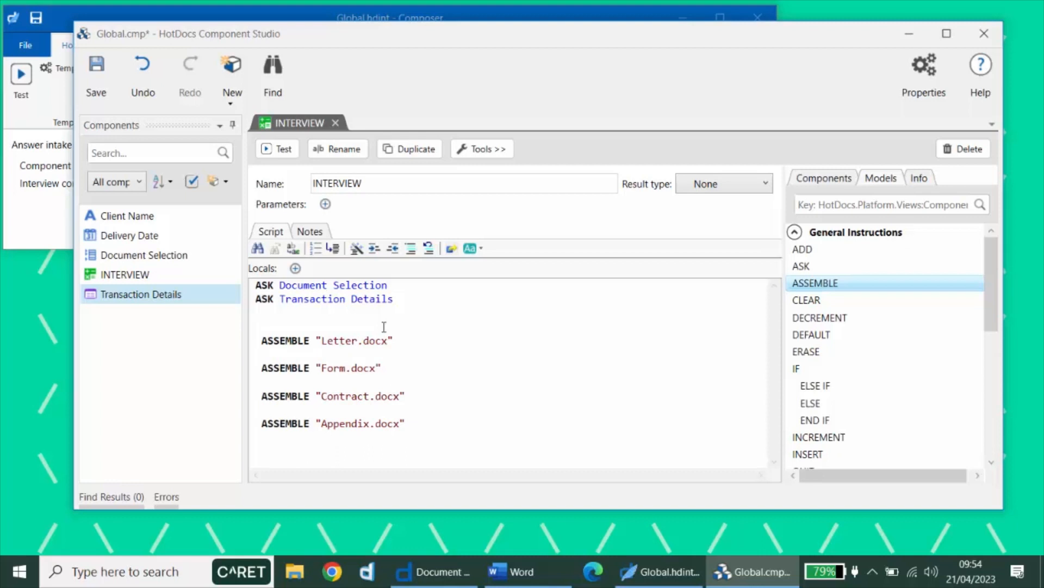
pyautogui.write('IF')
pyautogui.click(825, 178)
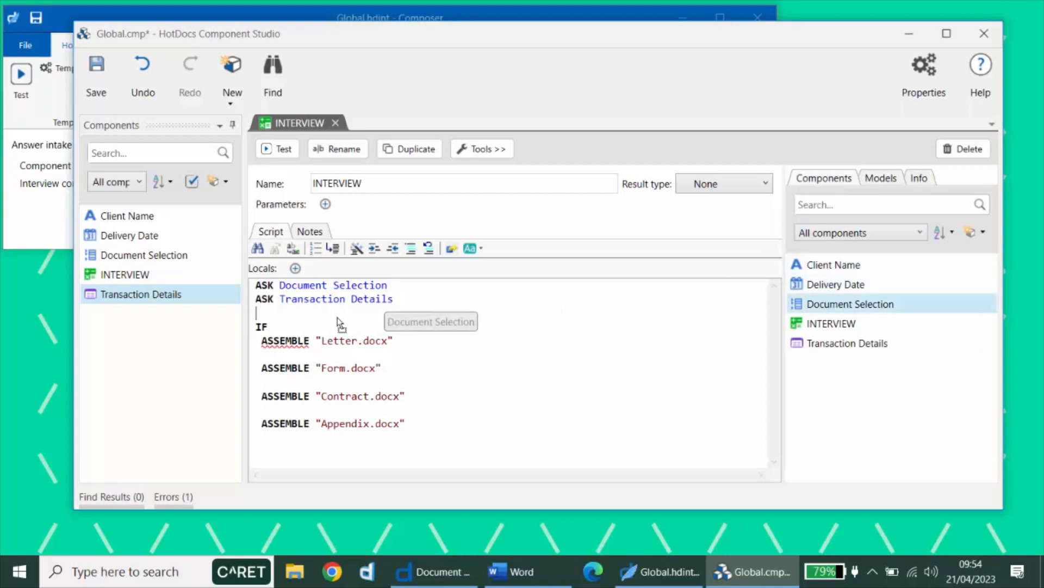
pyautogui.moveTo(850, 304); pyautogui.dragTo(278, 327)
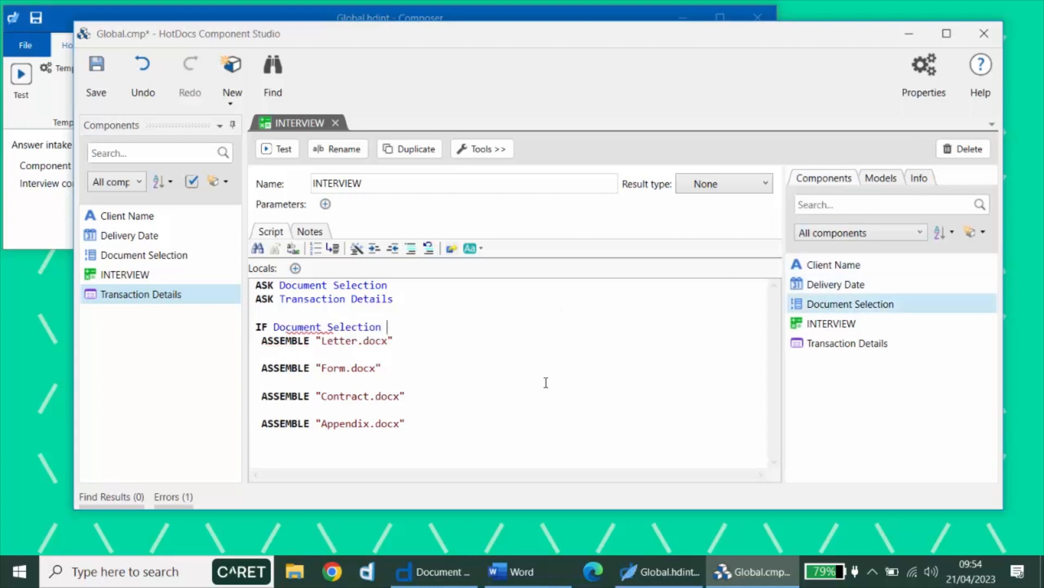
pyautogui.write('CONTAINS "Letter"')
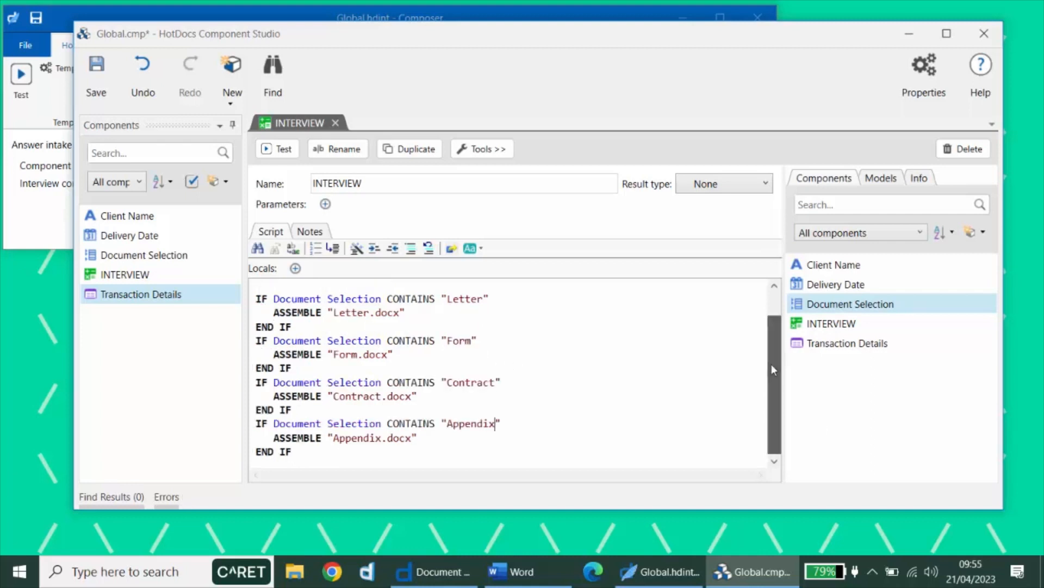
pyautogui.moveTo(771, 364); pyautogui.dragTo(769, 326)
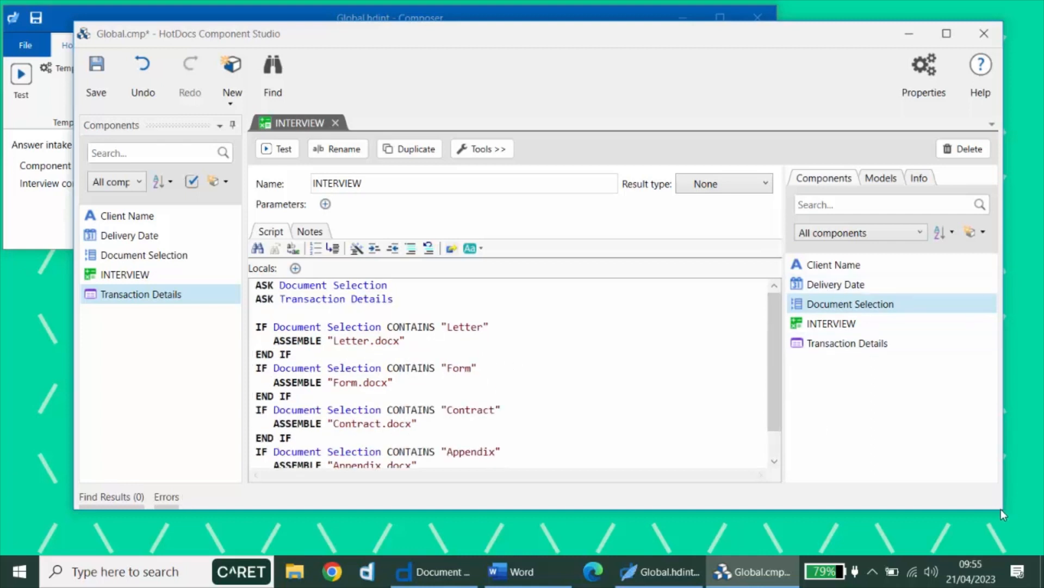
# Step: Wrap each ASSEMBLE in its own IF Document Selection CONTAINS … END IF block
pyautogui.moveTo(1003, 514); pyautogui.dragTo(1020, 555)
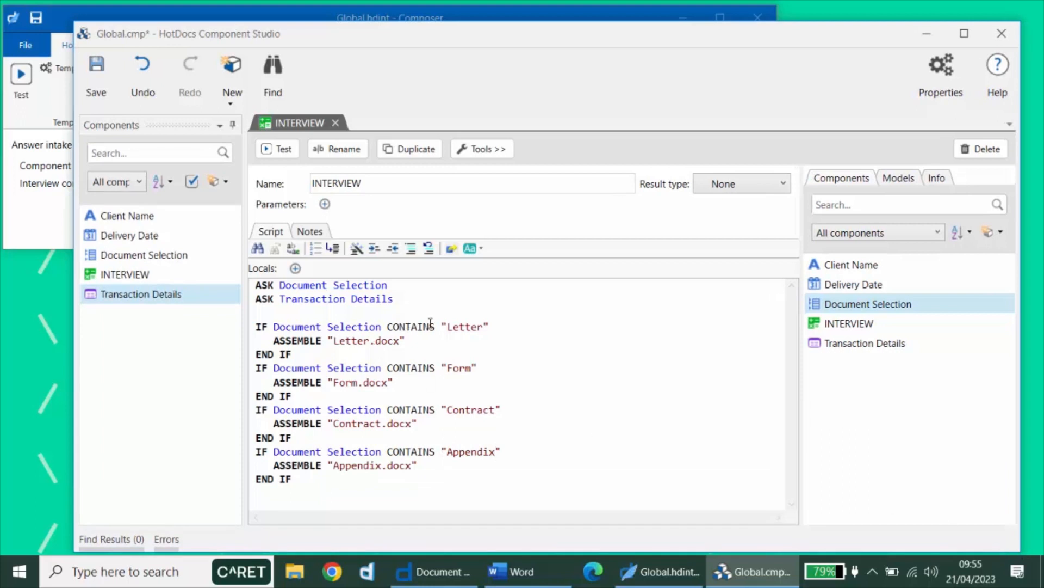
pyautogui.click(333, 341)
pyautogui.moveTo(333, 341); pyautogui.dragTo(401, 341)
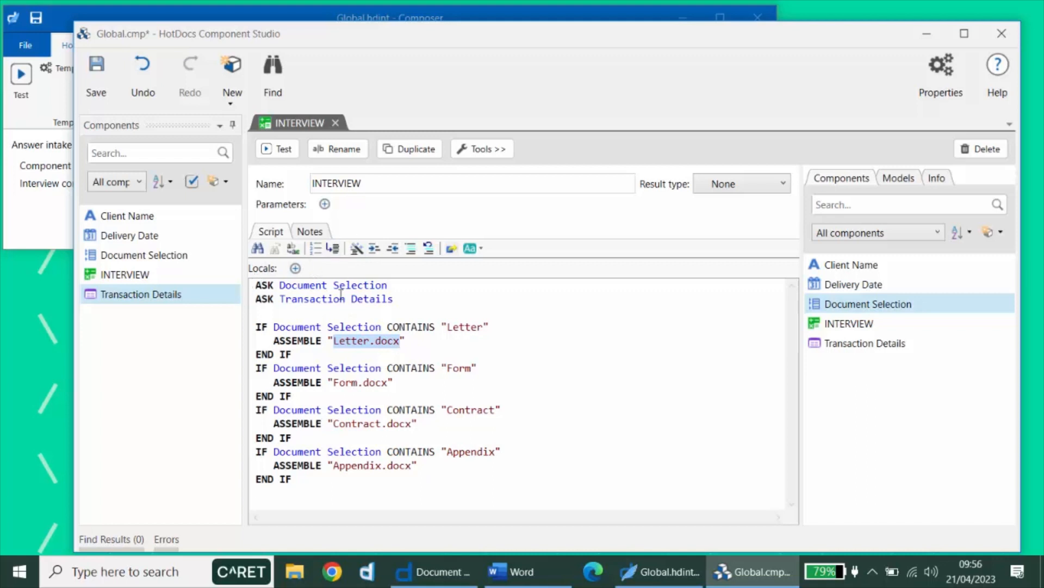
pyautogui.click(401, 343)
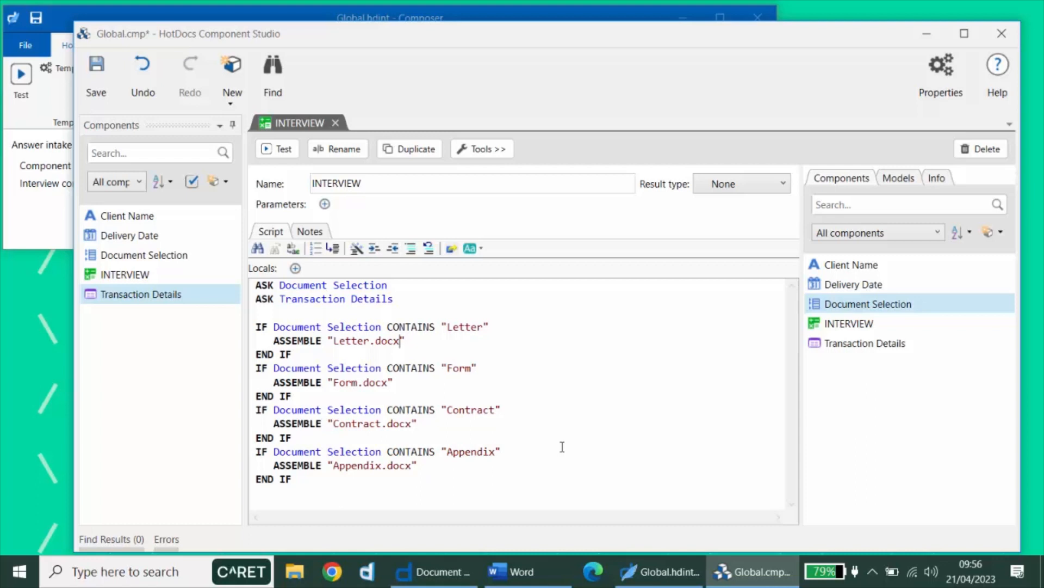
pyautogui.write('/')
pyautogui.write('ni')
# Step: Append /ni after Letter.docx, Form.docx, Contract.docx and Appendix.docx
pyautogui.hotkey('shift', 'Left')
pyautogui.hotkey('shift', 'Left')
pyautogui.hotkey('shift', 'Left')
pyautogui.hotkey('ctrl', 'c')
pyautogui.press('Down')
pyautogui.press('Down')
pyautogui.press('Left')
pyautogui.hotkey('ctrl', 'v')
pyautogui.press('Down')
pyautogui.press('Down')
pyautogui.press('Left')
pyautogui.hotkey('ctrl', 'v')
pyautogui.press('Down')
pyautogui.press('Down')
pyautogui.press('Down')
pyautogui.press('Left')
pyautogui.hotkey('ctrl', 'v')
# Step: Bring the Global.hdint Composer window forward and reposition it
pyautogui.click(391, 18)
pyautogui.moveTo(270, 18); pyautogui.dragTo(381, 67)
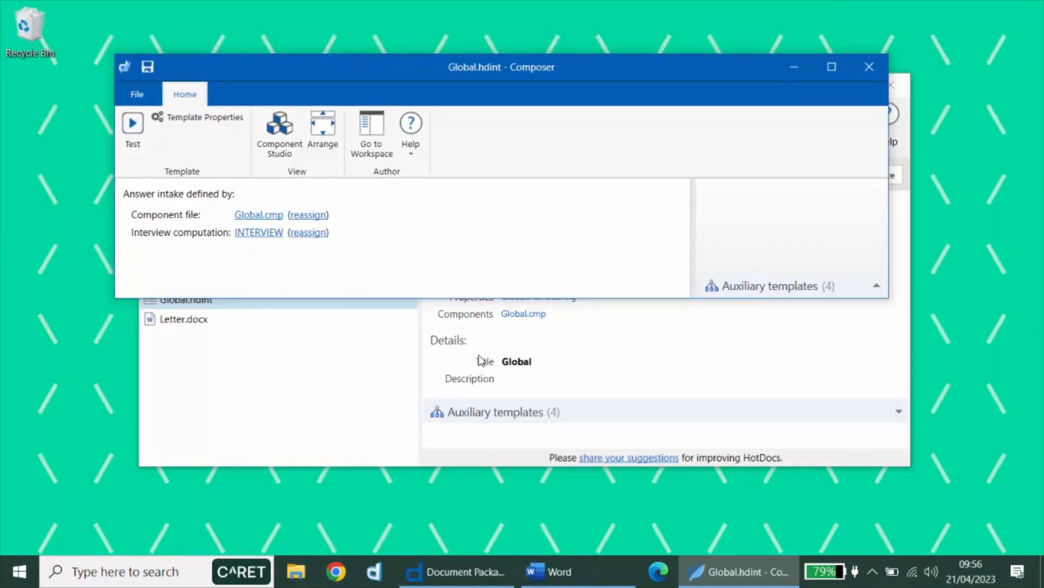
# Step: Run a Test of the Global template so the Document Selection question appears
pyautogui.moveTo(388, 73); pyautogui.dragTo(386, 28)
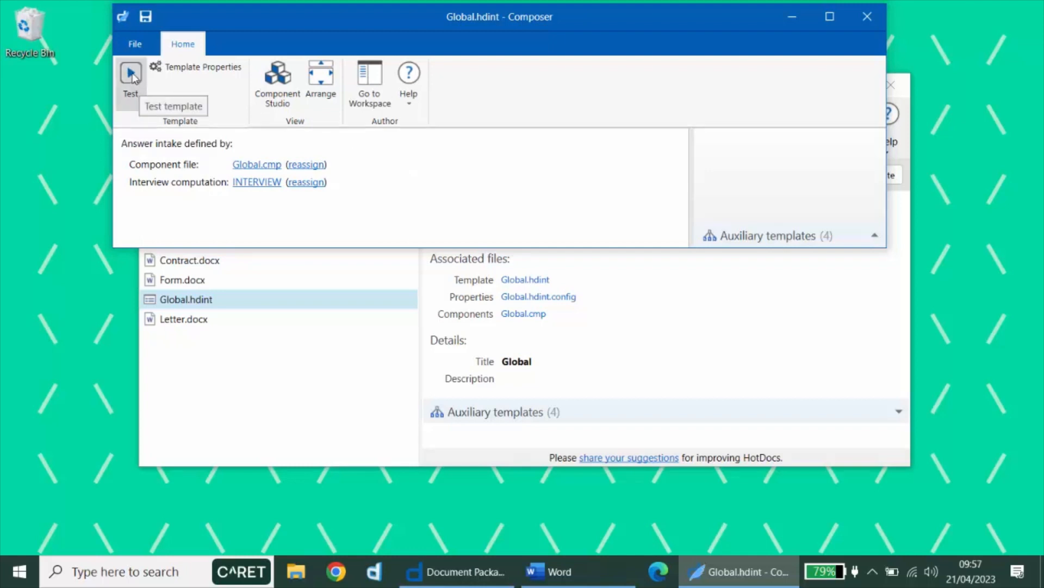
pyautogui.click(130, 75)
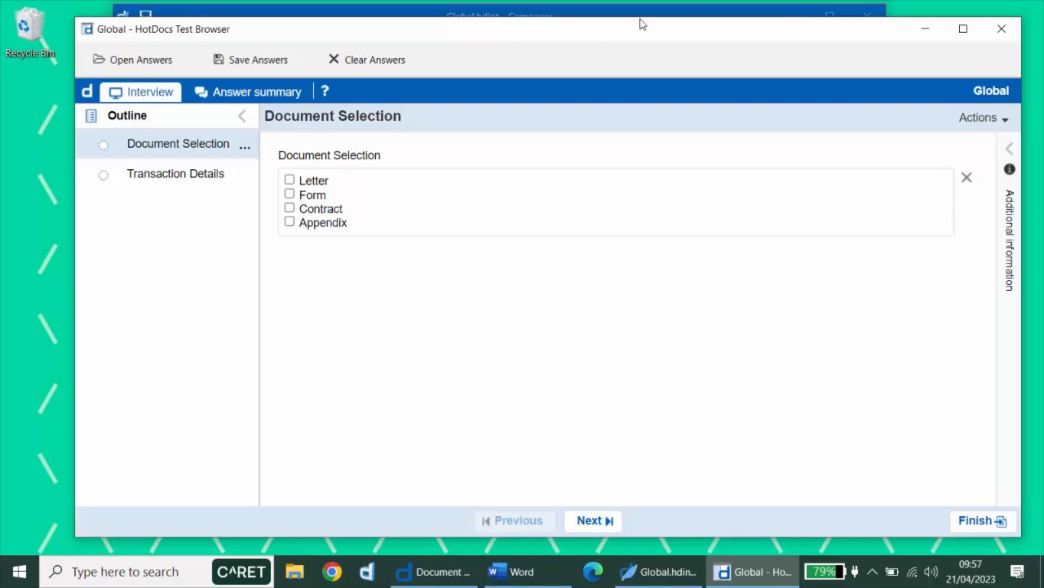
# Step: Choose Letter, Form and Contract, then answer Transaction Details with Widgets LLC and 21/04/2023
pyautogui.click(290, 181)
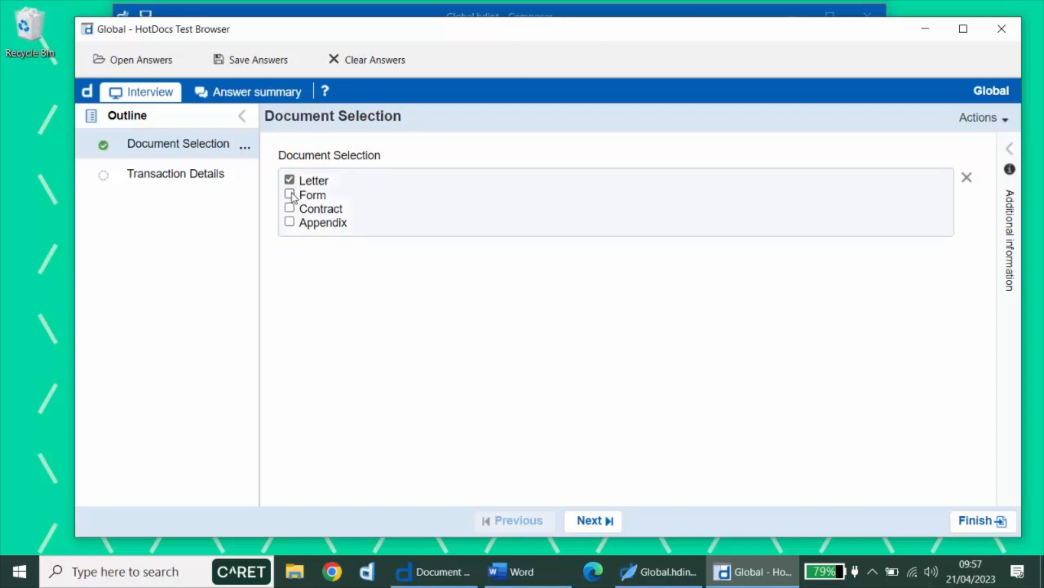
pyautogui.click(290, 207)
pyautogui.click(156, 174)
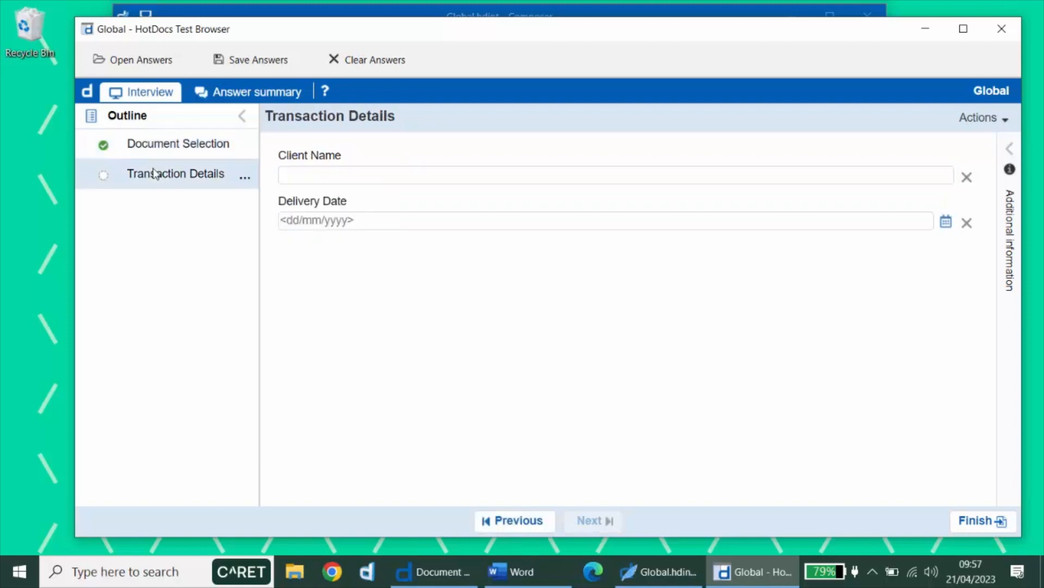
pyautogui.click(338, 175)
pyautogui.write('Widgets LLC')
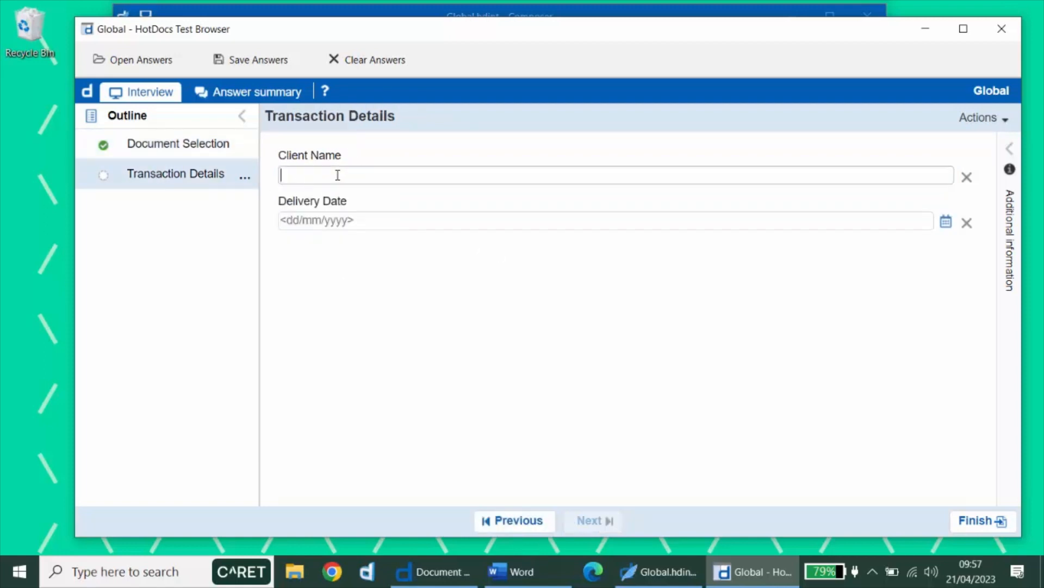
# Step: Finish the interview, then download the assembled Letter and view it in Word
pyautogui.click(982, 520)
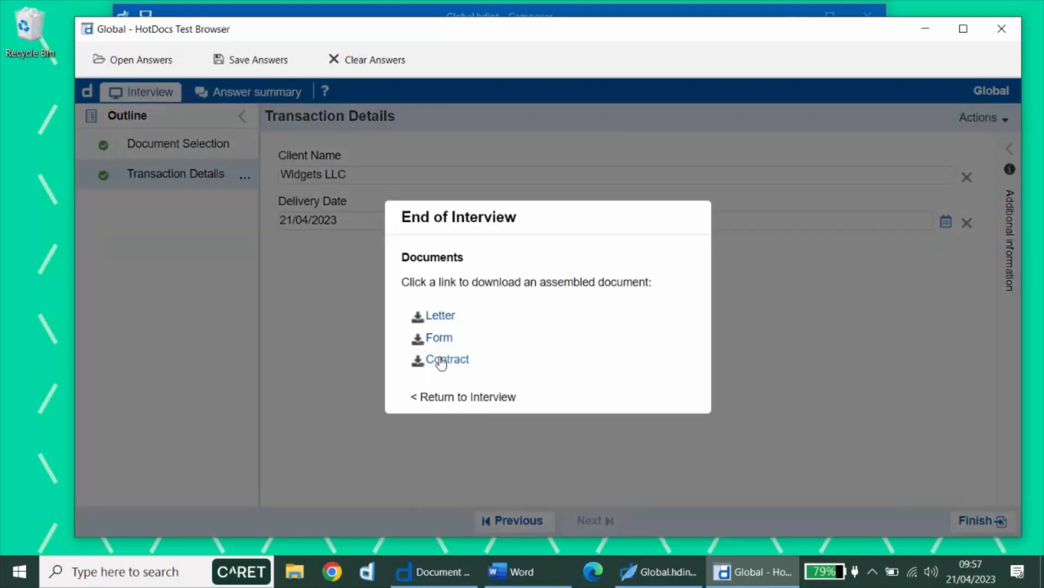
pyautogui.click(440, 315)
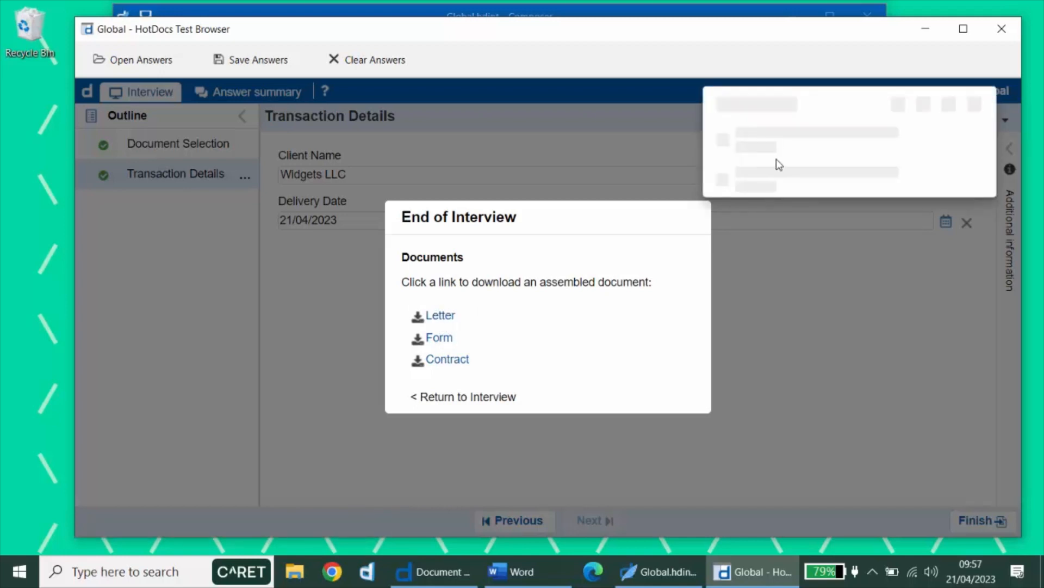
pyautogui.click(753, 148)
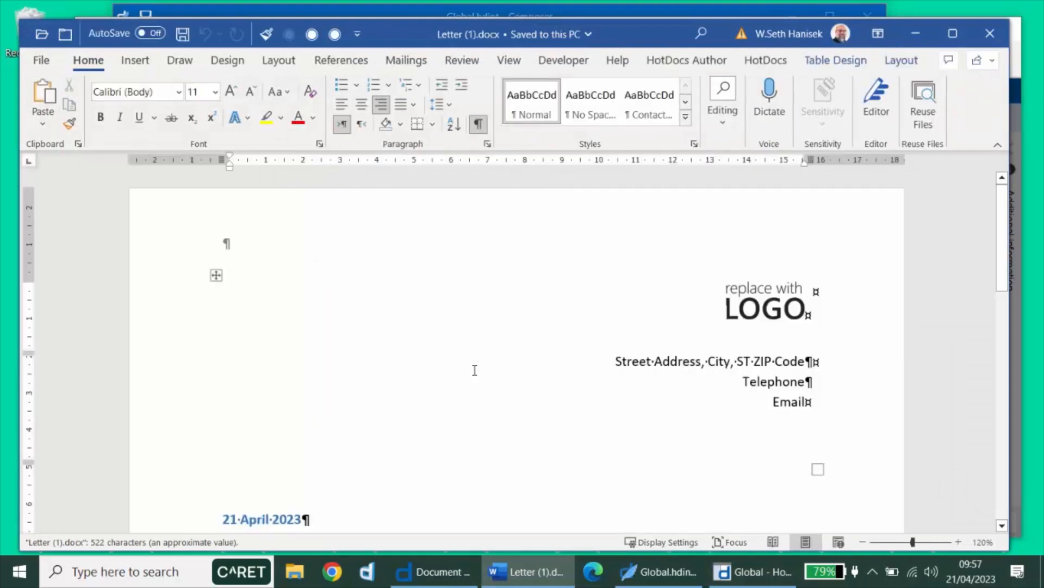
pyautogui.scroll(-2, 381, 381)
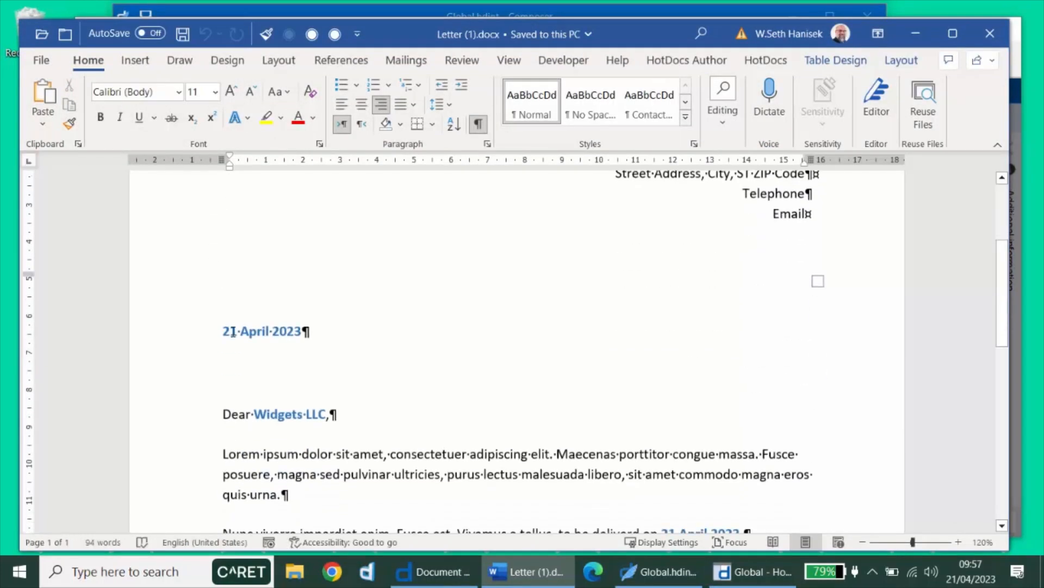
pyautogui.moveTo(230, 277); pyautogui.dragTo(300, 405)
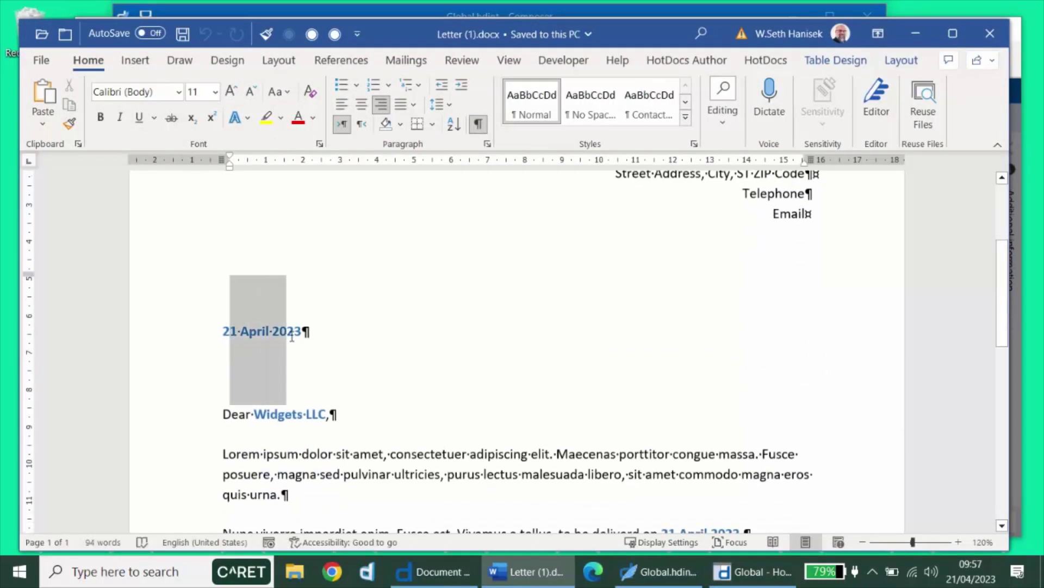
# Step: Inspect the client name Widgets LLC in the assembled letter before closing Word
pyautogui.doubleClick(314, 414)
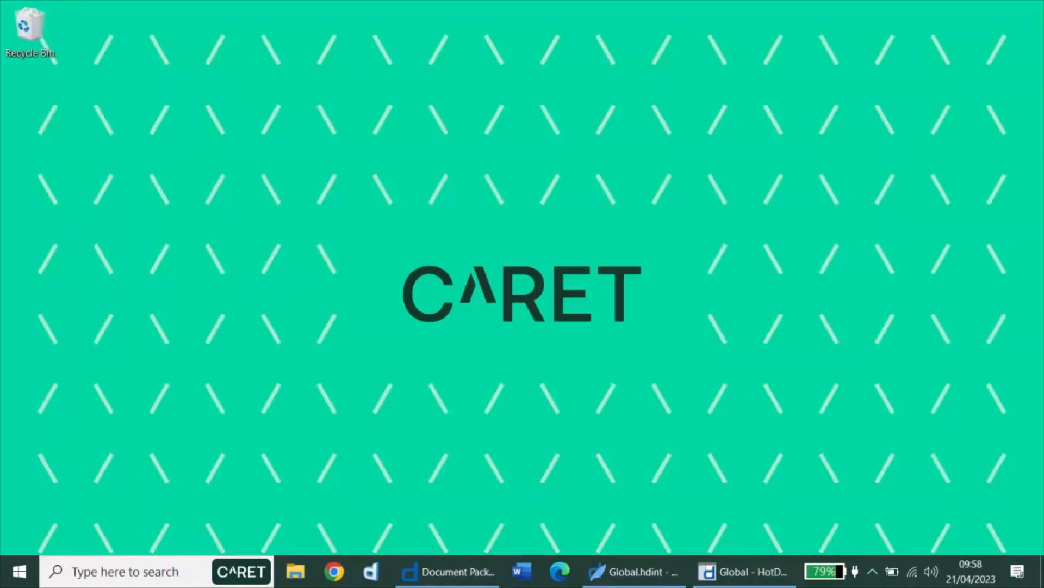